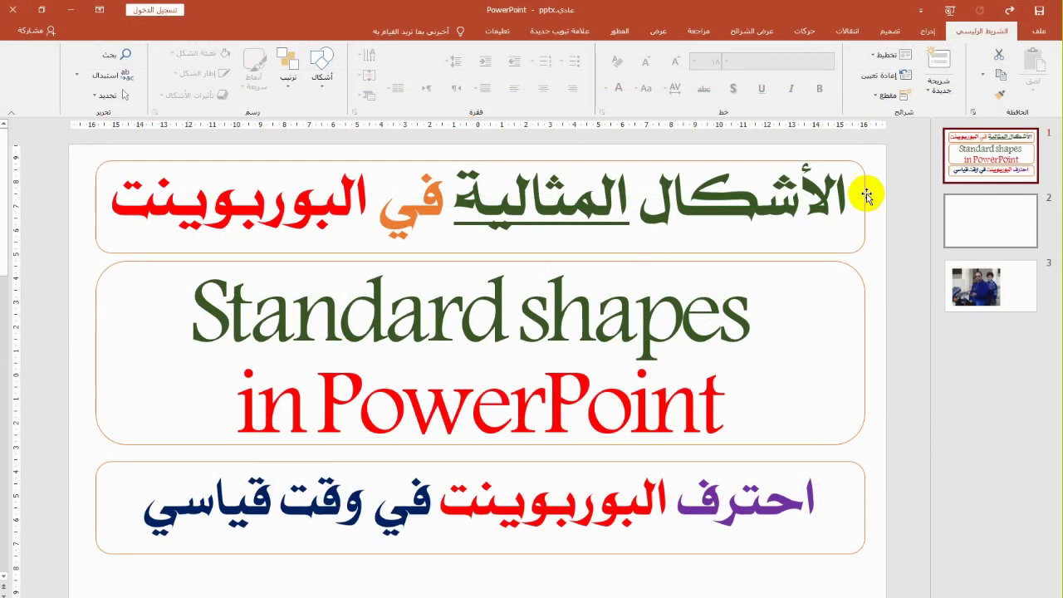
Bring up the Insert tab's Shapes gallery, then dismiss it without choosing a shape.
left_click(928, 32)
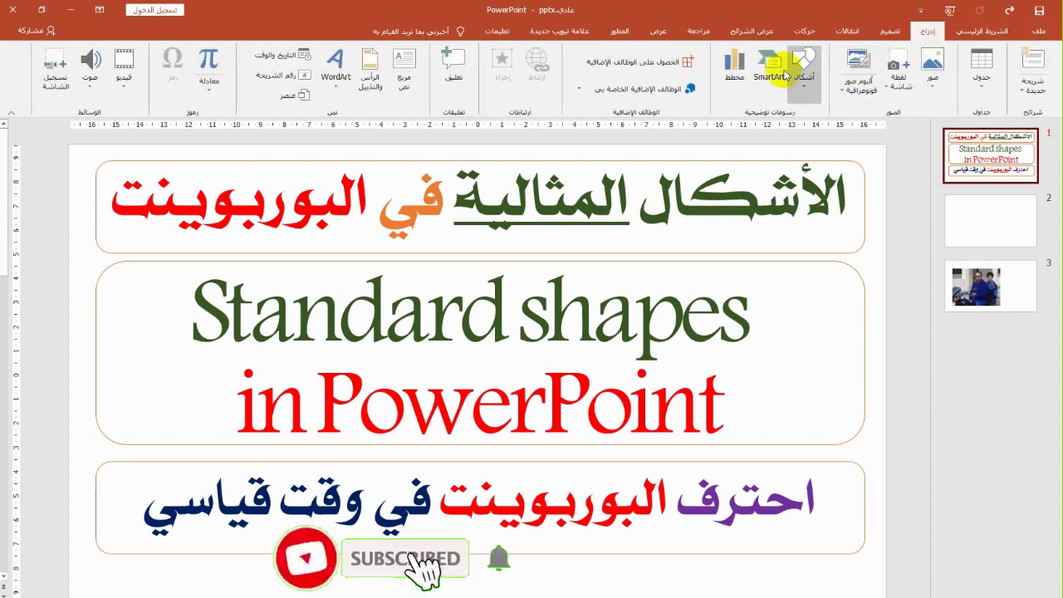
left_click(800, 93)
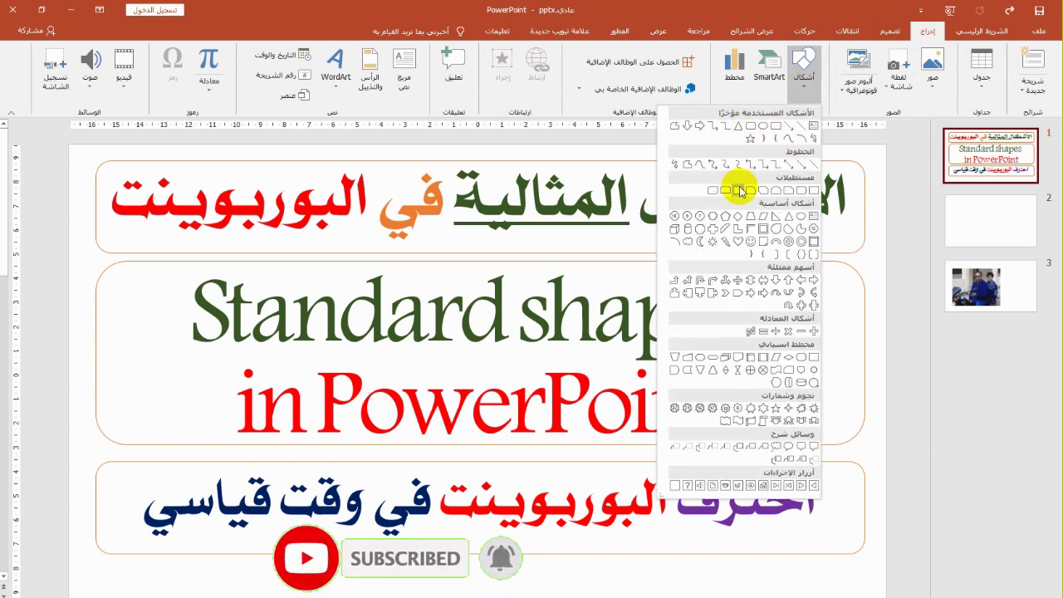
left_click(983, 222)
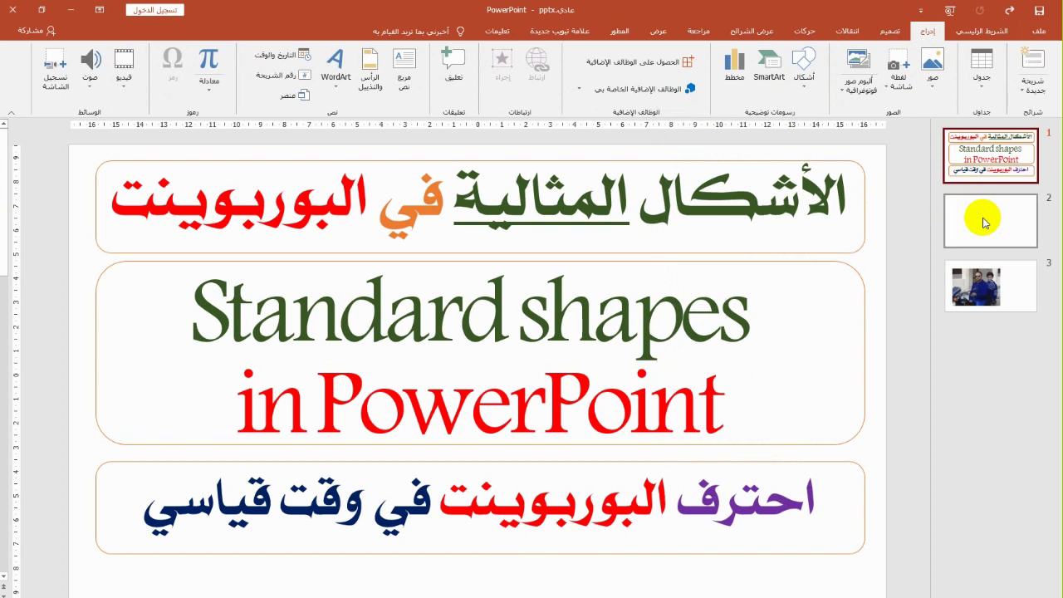
Go to the blank slide 2 and try drawing an oval, leaving the slide empty.
left_click(983, 222)
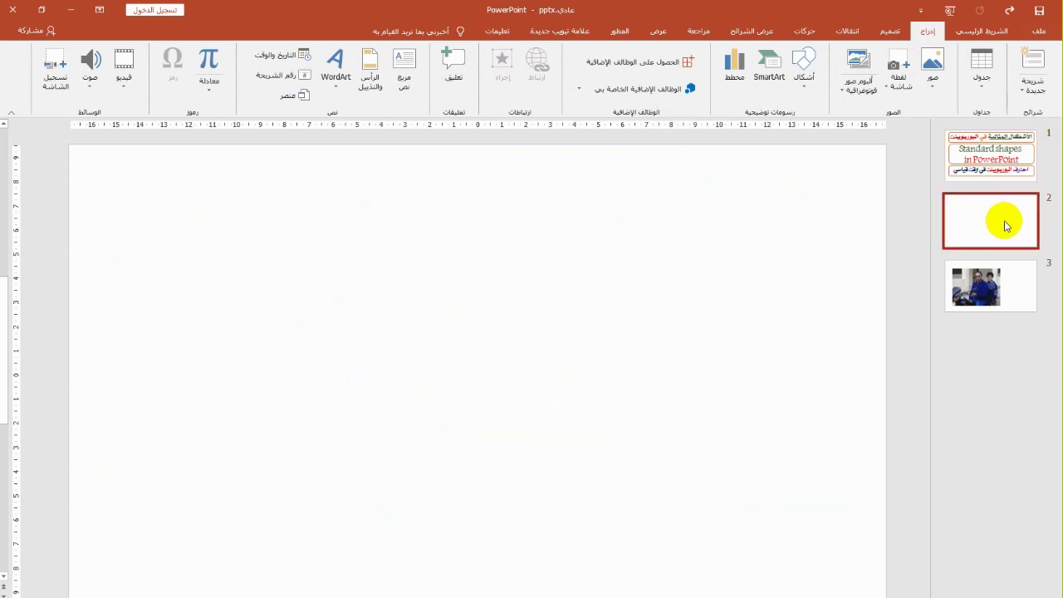
left_click(803, 83)
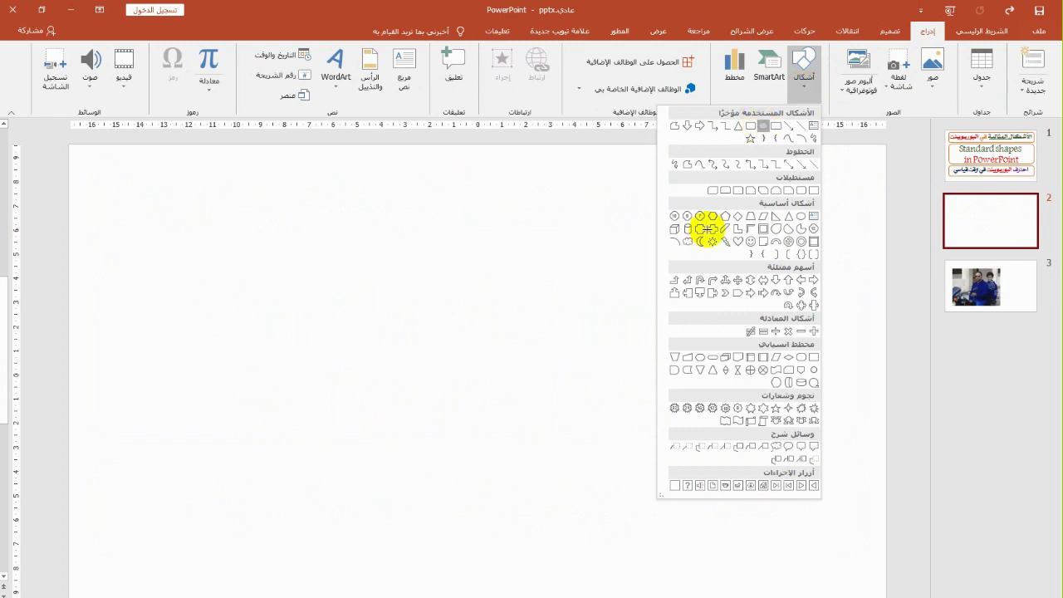
left_click(704, 229)
mouse_move(161, 250)
left_mouse_down()
mouse_move(367, 434)
mouse_move(358, 469)
mouse_move(370, 489)
mouse_move(427, 394)
left_mouse_up()
mouse_move(362, 411)
left_mouse_down()
mouse_move(249, 463)
mouse_move(332, 484)
mouse_move(344, 403)
left_mouse_up()
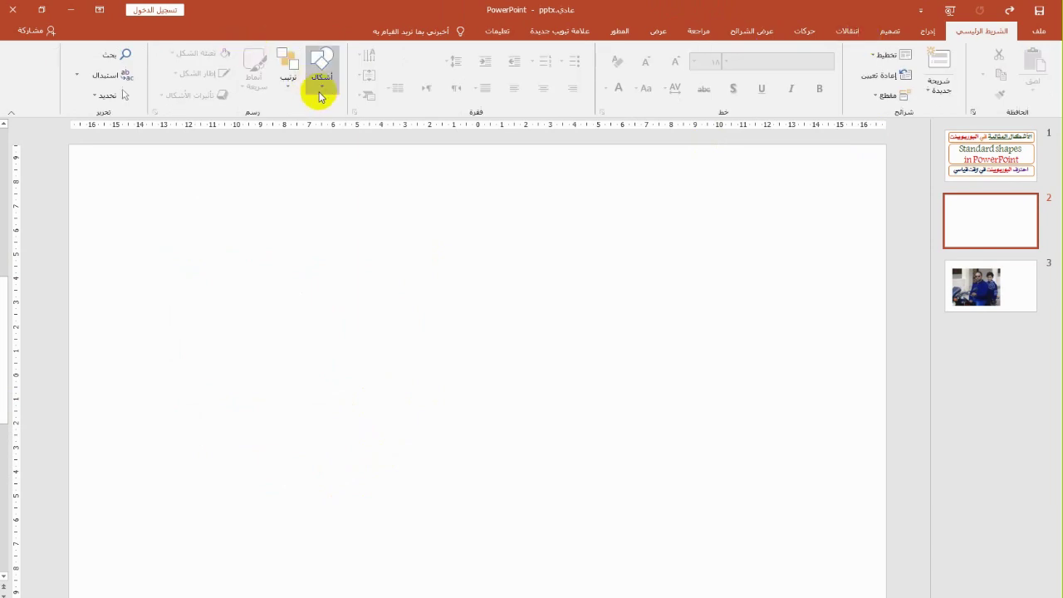
Draw a 12.7 cm by 12.7 cm blue circle on the left side of slide 2.
left_click(321, 83)
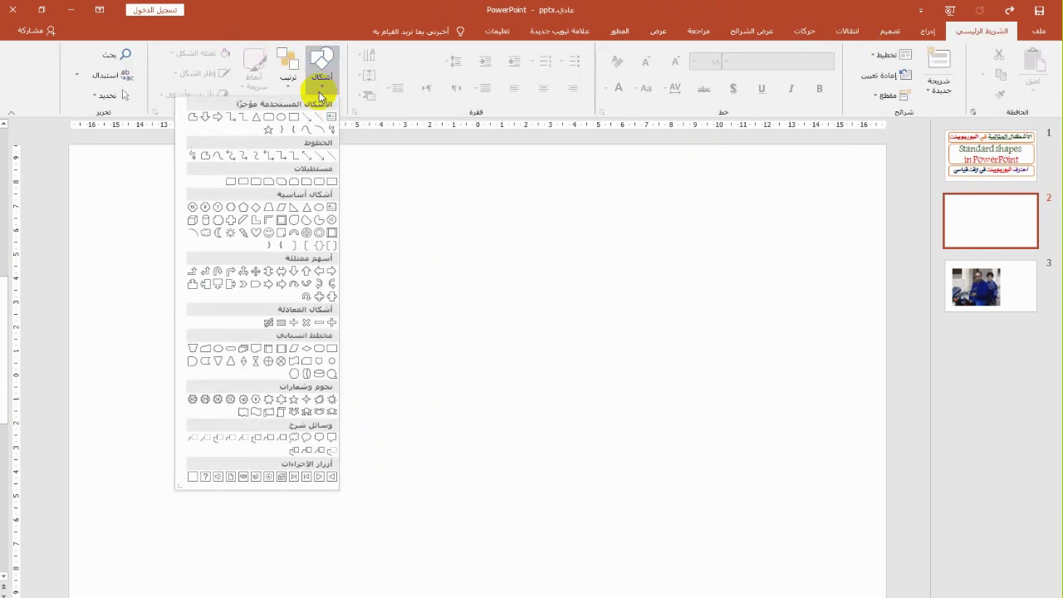
left_click(281, 116)
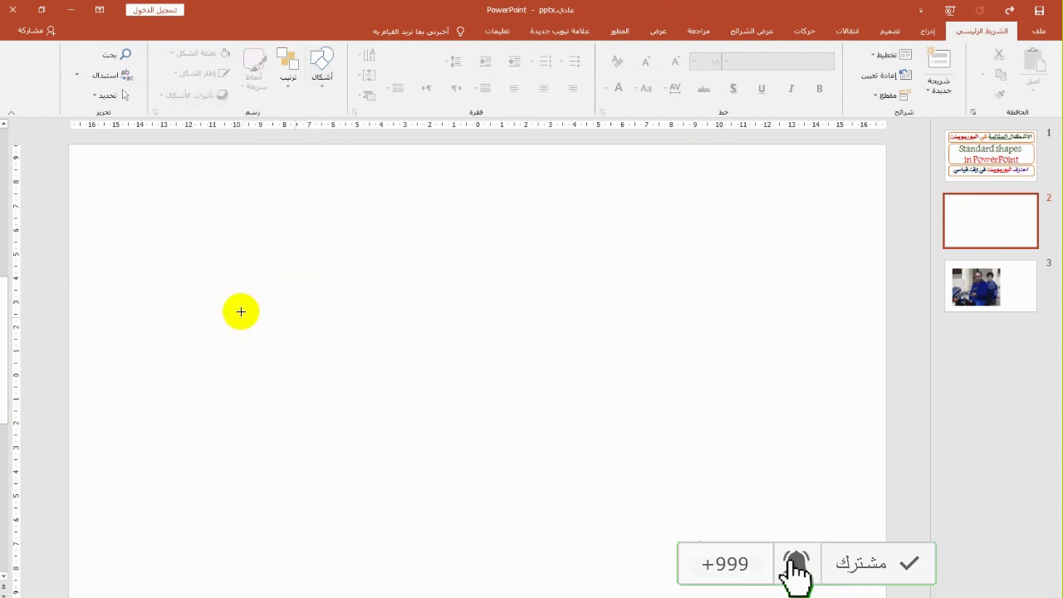
mouse_move(146, 245)
left_mouse_down()
mouse_move(294, 382)
mouse_move(381, 353)
mouse_move(526, 349)
left_mouse_up()
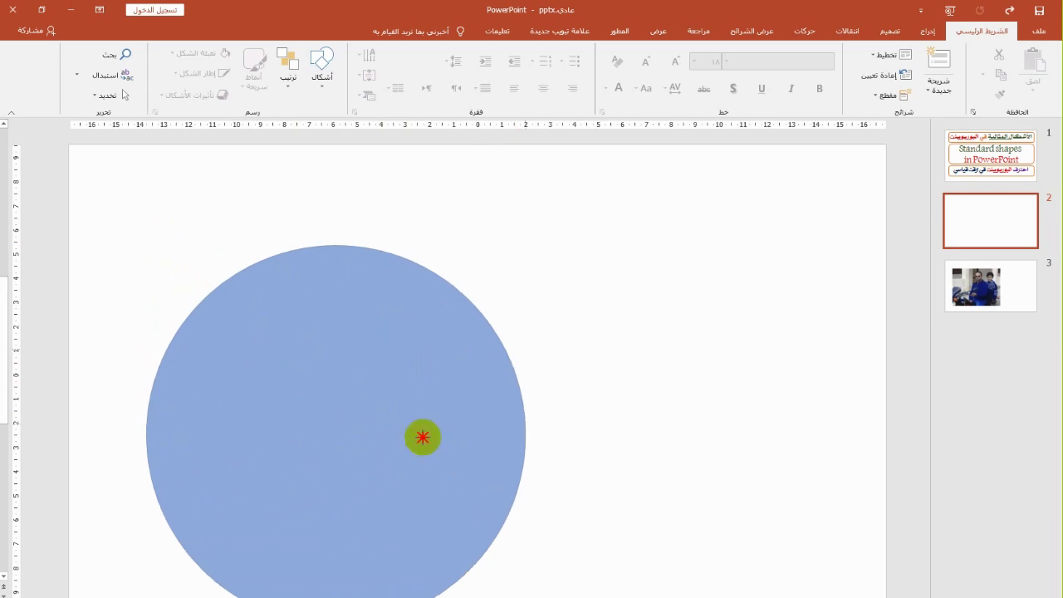
mouse_move(277, 464)
left_mouse_down()
mouse_move(550, 467)
mouse_move(364, 439)
mouse_move(452, 494)
left_mouse_up()
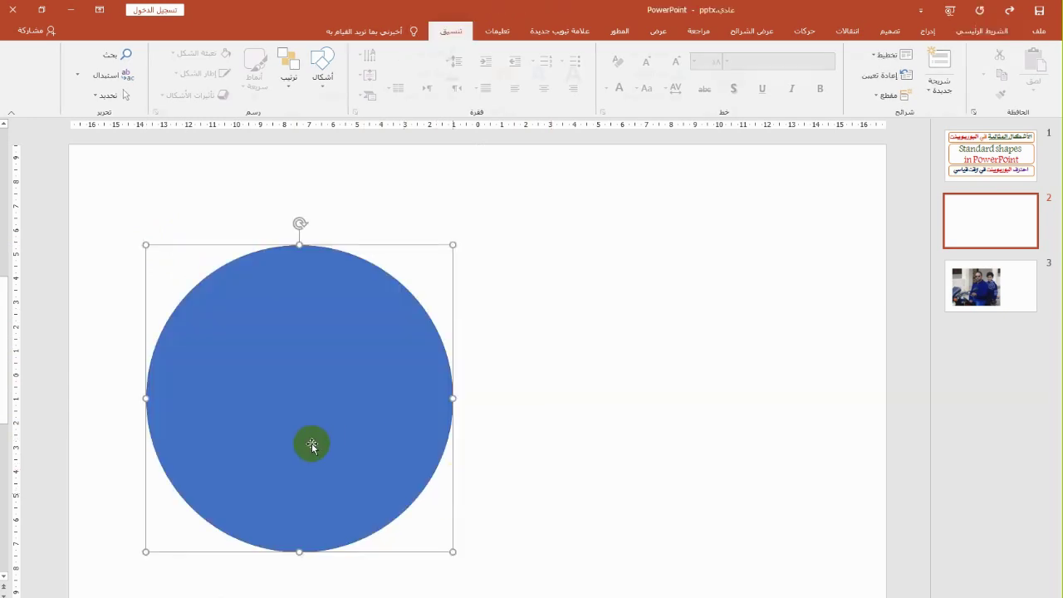
left_click(302, 398)
left_click_drag(302, 397, 293, 350)
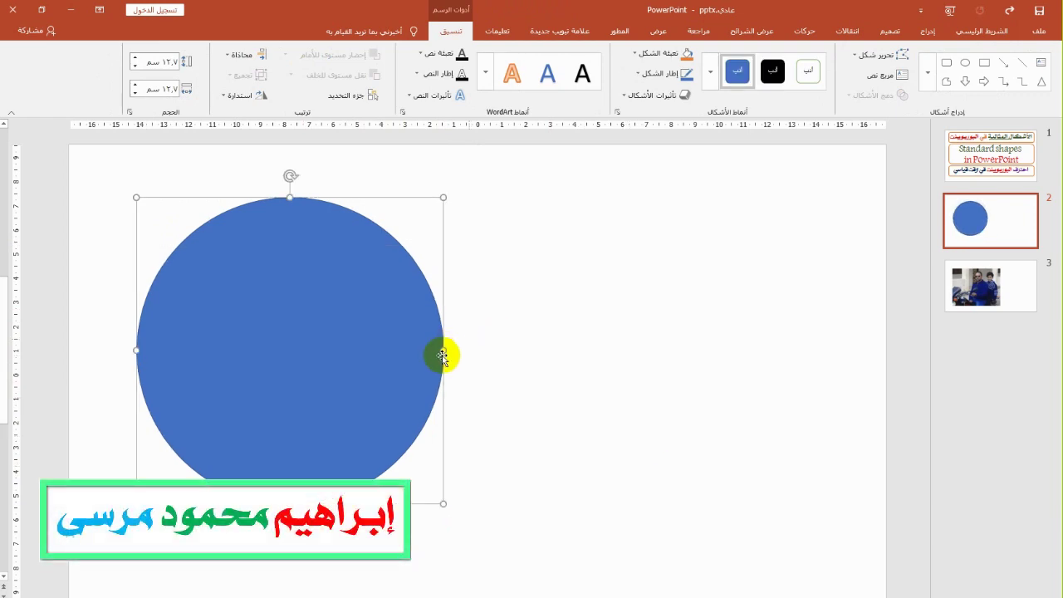
left_click(596, 340)
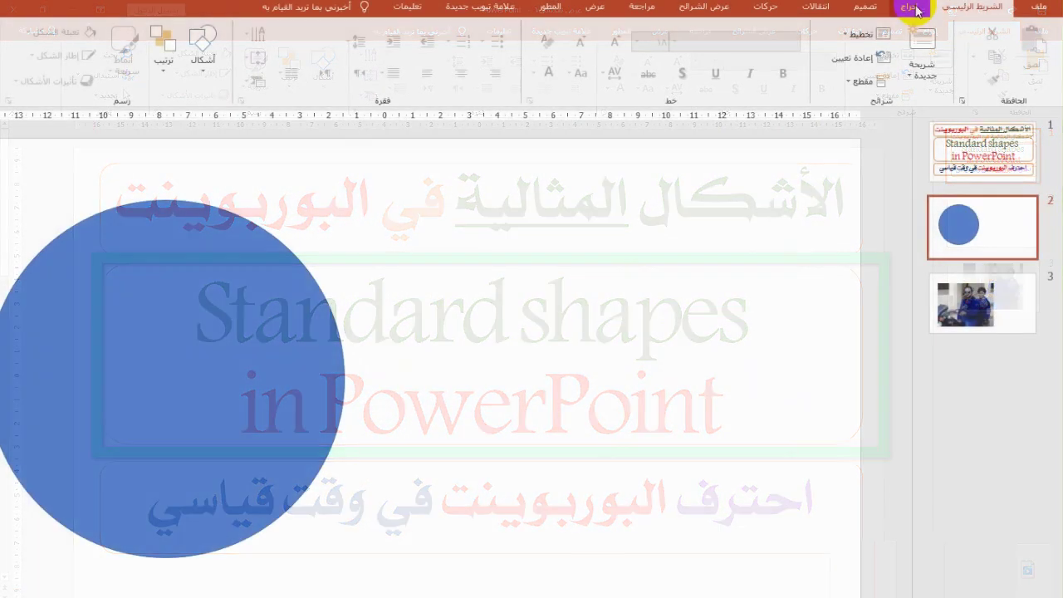
left_click(911, 7)
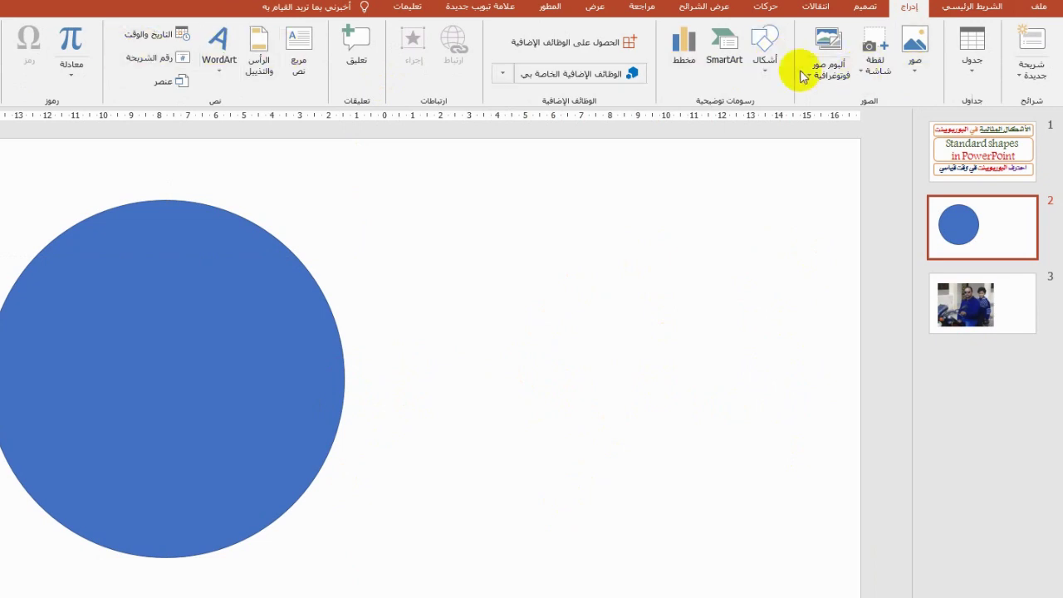
left_click(766, 76)
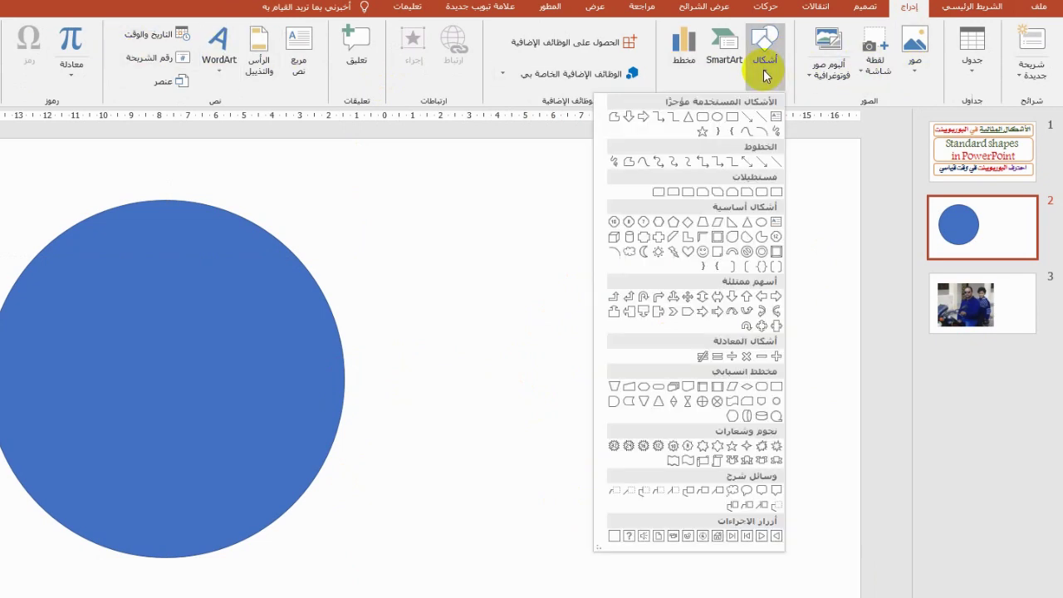
left_click(732, 225)
left_click_drag(429, 399, 381, 363)
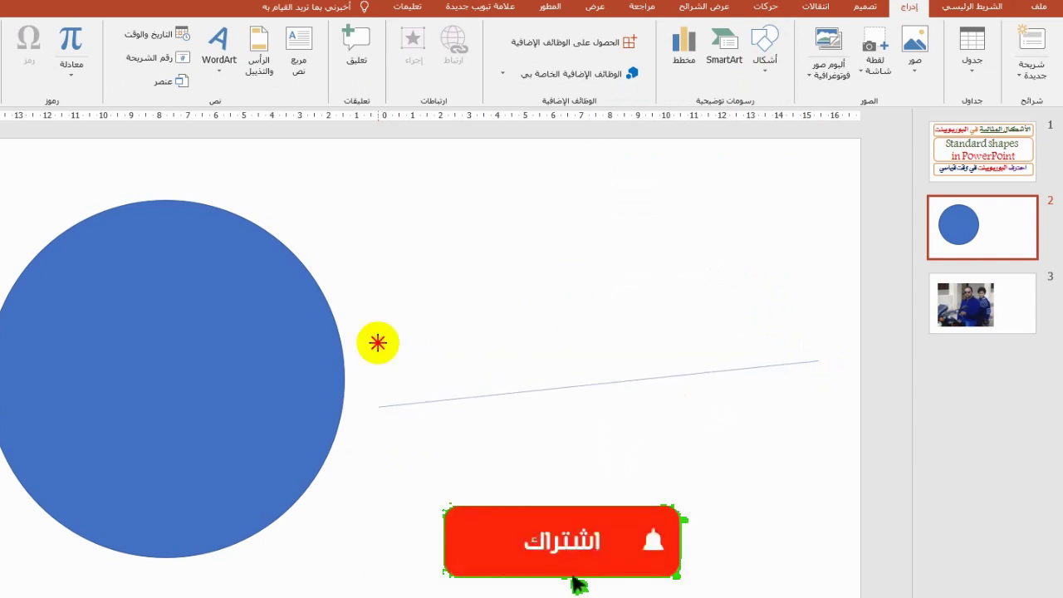
mouse_move(381, 369)
left_mouse_down()
mouse_move(376, 323)
mouse_move(363, 369)
left_mouse_up()
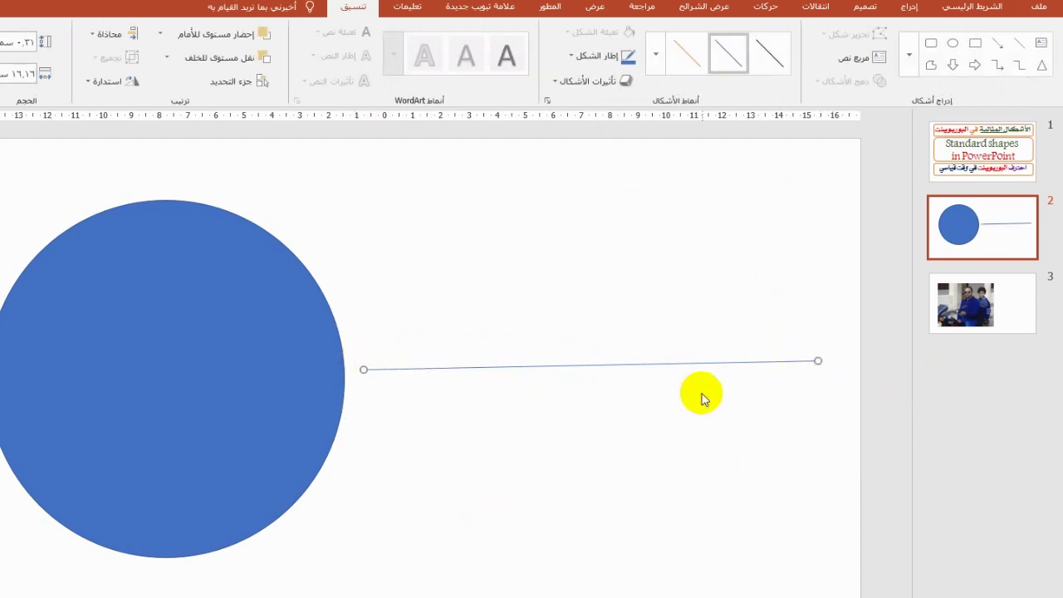
key("Delete")
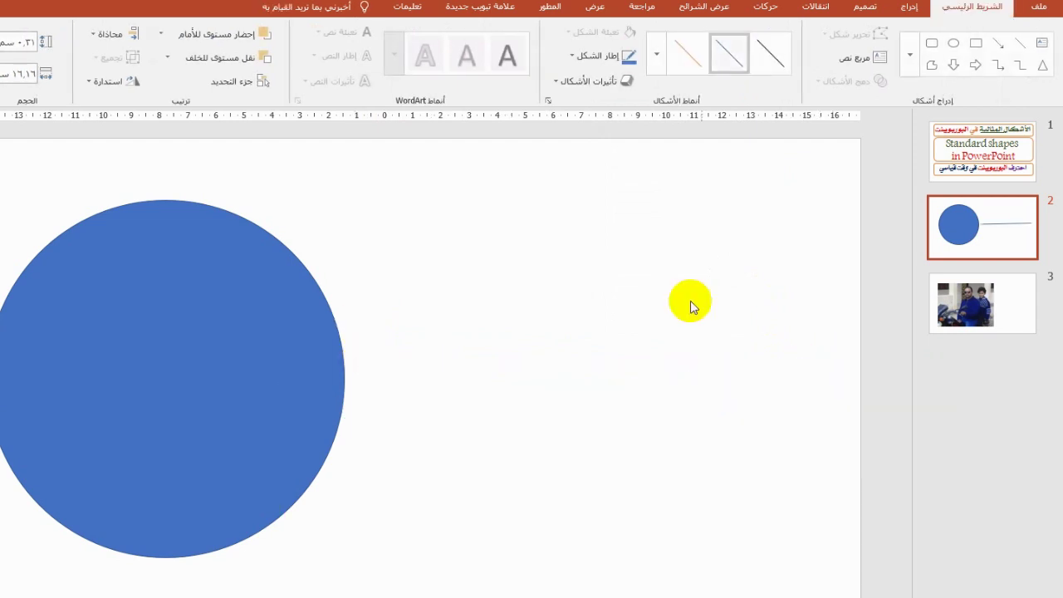
Draw a horizontal straight line from just right of the circle toward the slide's right edge.
left_click(206, 64)
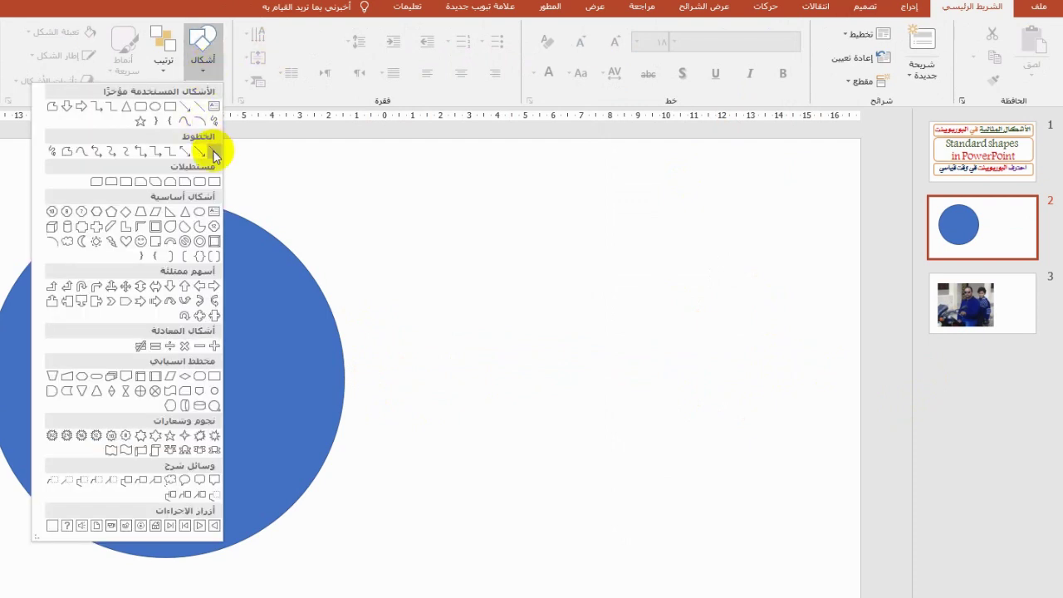
left_click(214, 151)
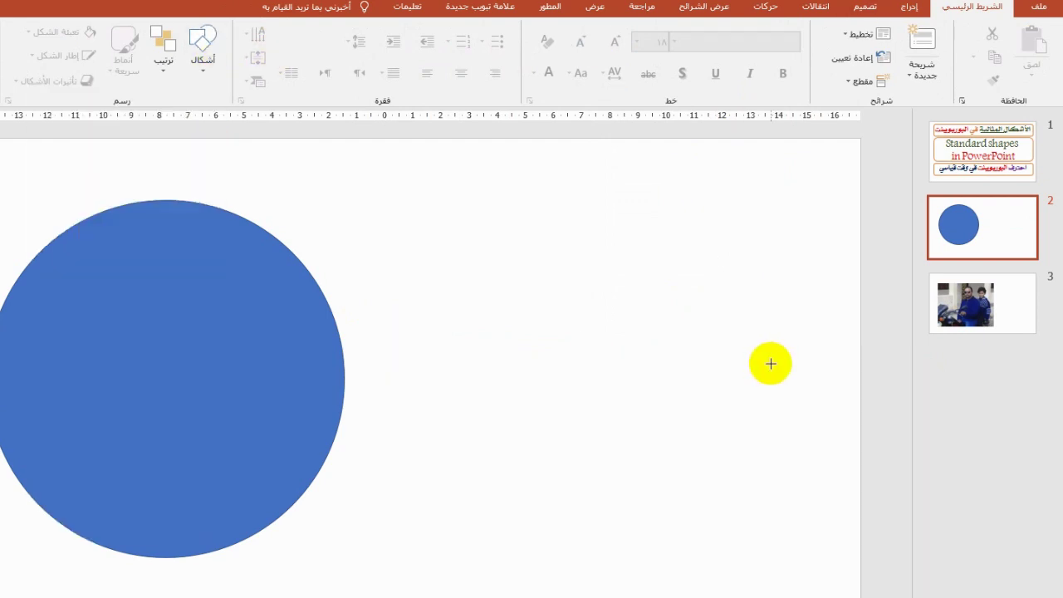
left_click_drag(812, 367, 416, 369)
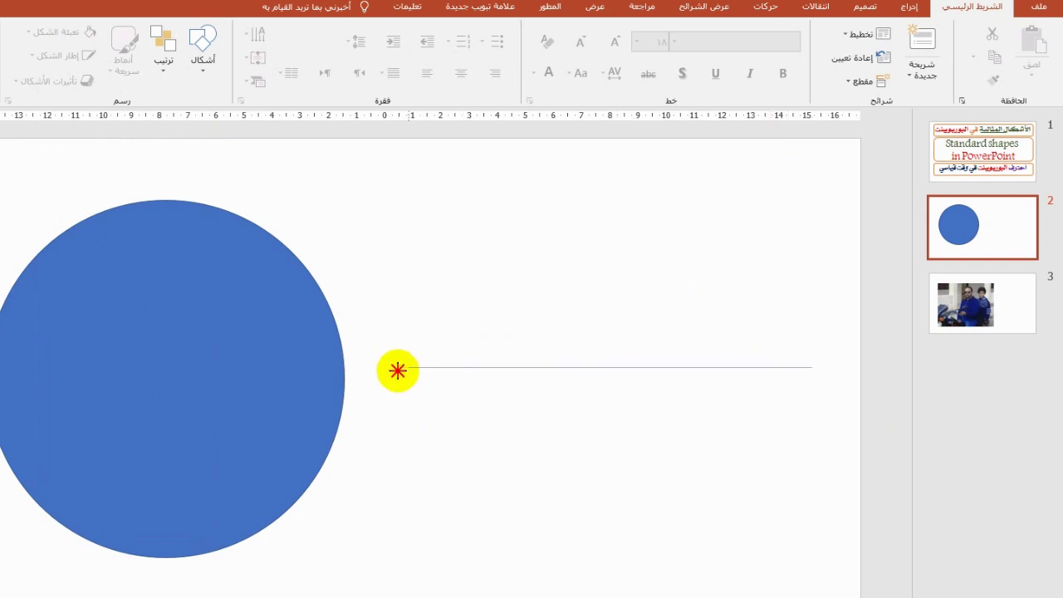
left_click_drag(394, 371, 395, 367)
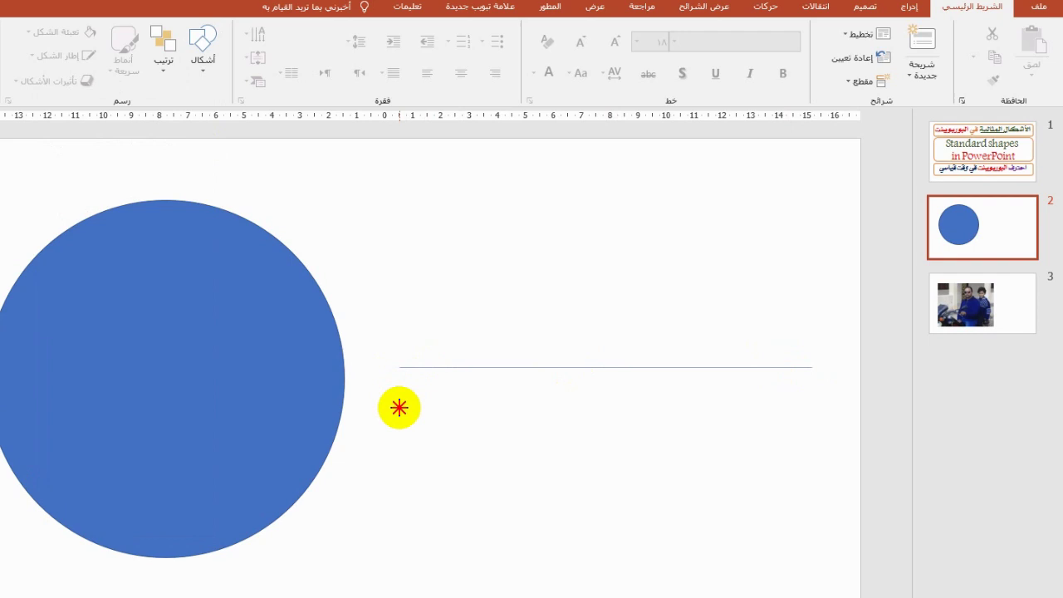
mouse_move(390, 316)
left_mouse_down()
mouse_move(403, 410)
mouse_move(399, 341)
left_mouse_up()
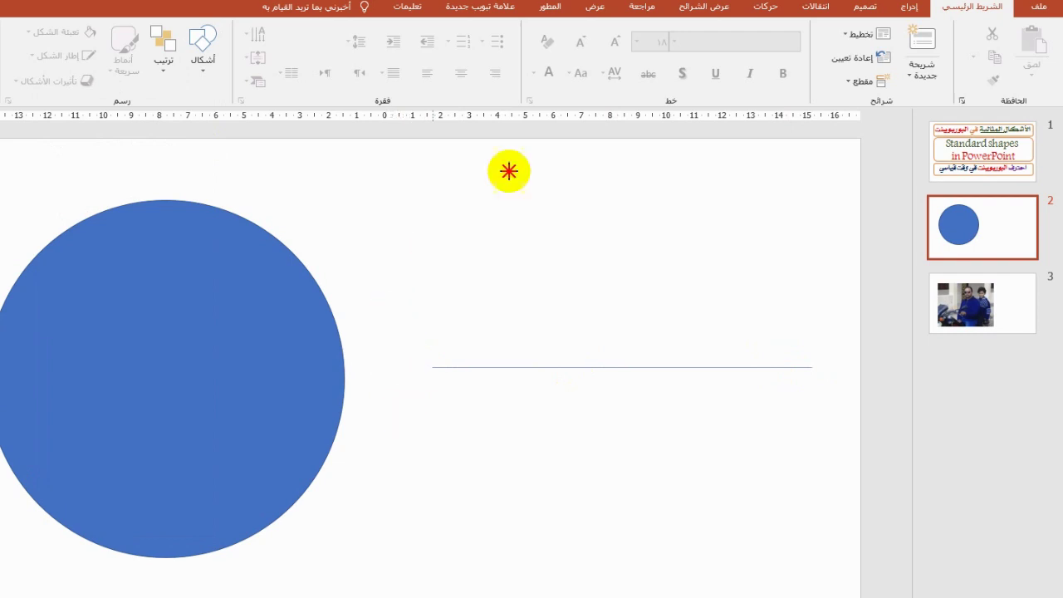
mouse_move(432, 246)
left_mouse_down()
mouse_move(523, 163)
mouse_move(582, 154)
mouse_move(743, 325)
mouse_move(686, 237)
mouse_move(812, 232)
mouse_move(813, 182)
left_mouse_up()
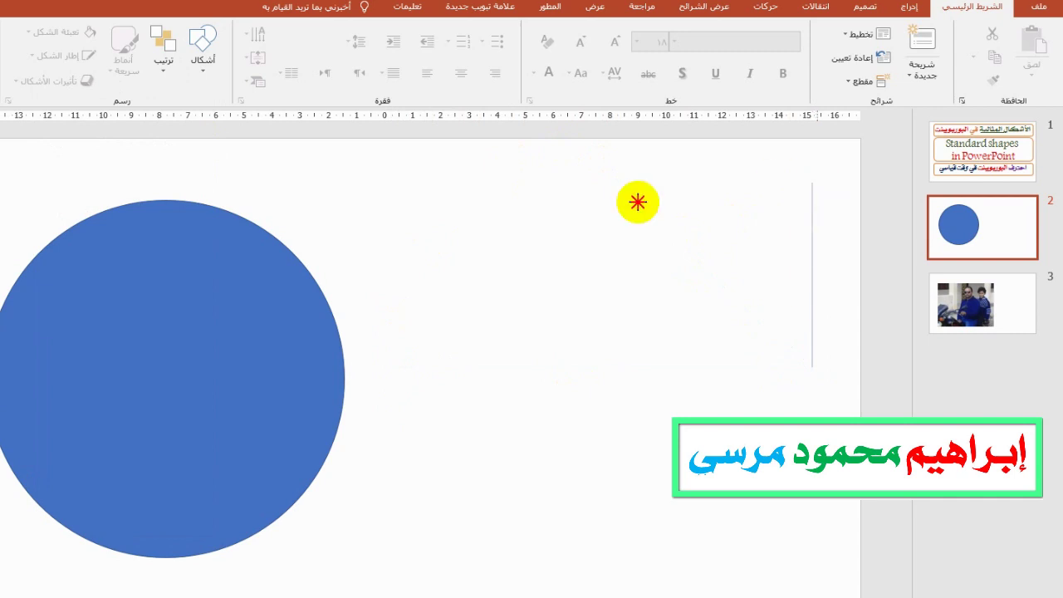
left_click_drag(637, 203, 530, 343)
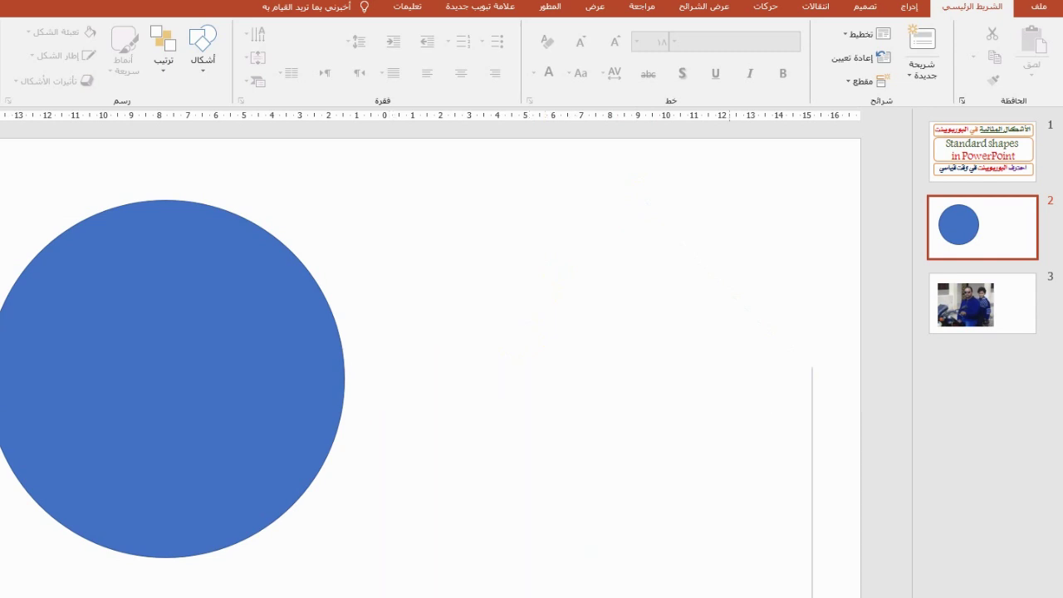
left_click_drag(602, 475, 385, 376)
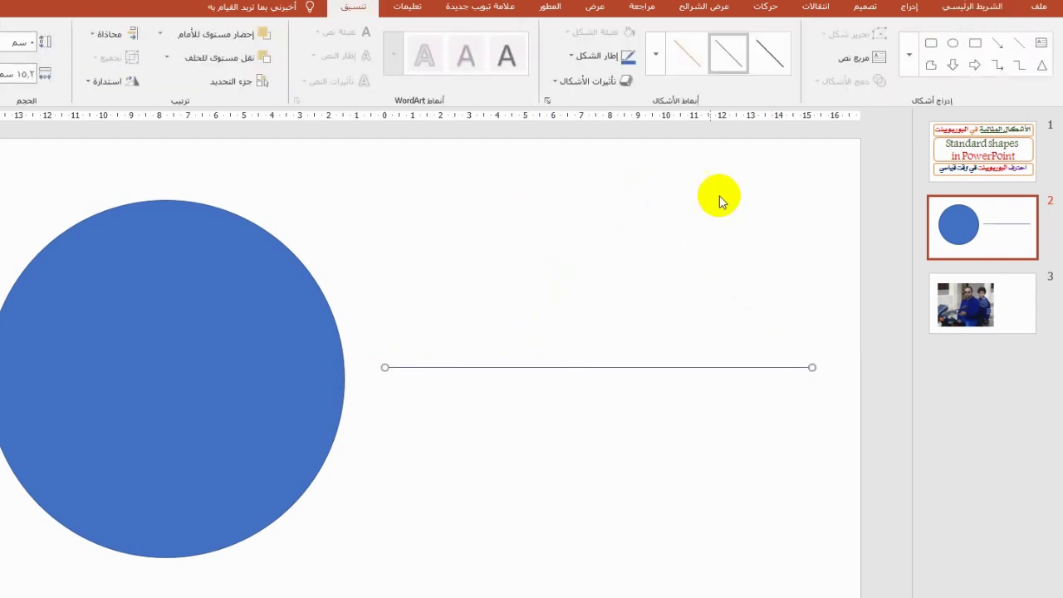
left_click(654, 58)
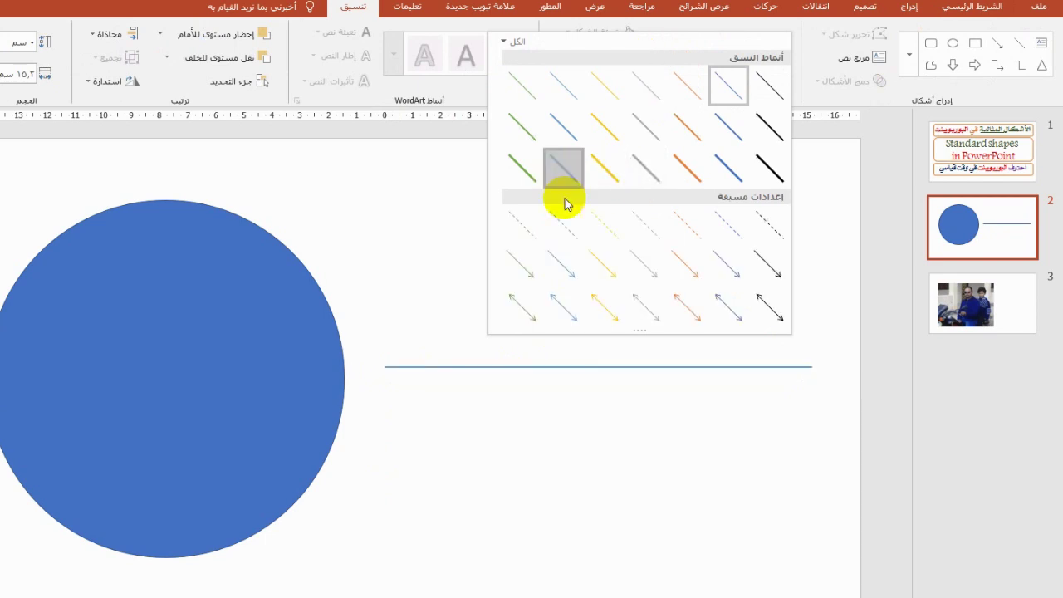
left_click(599, 398)
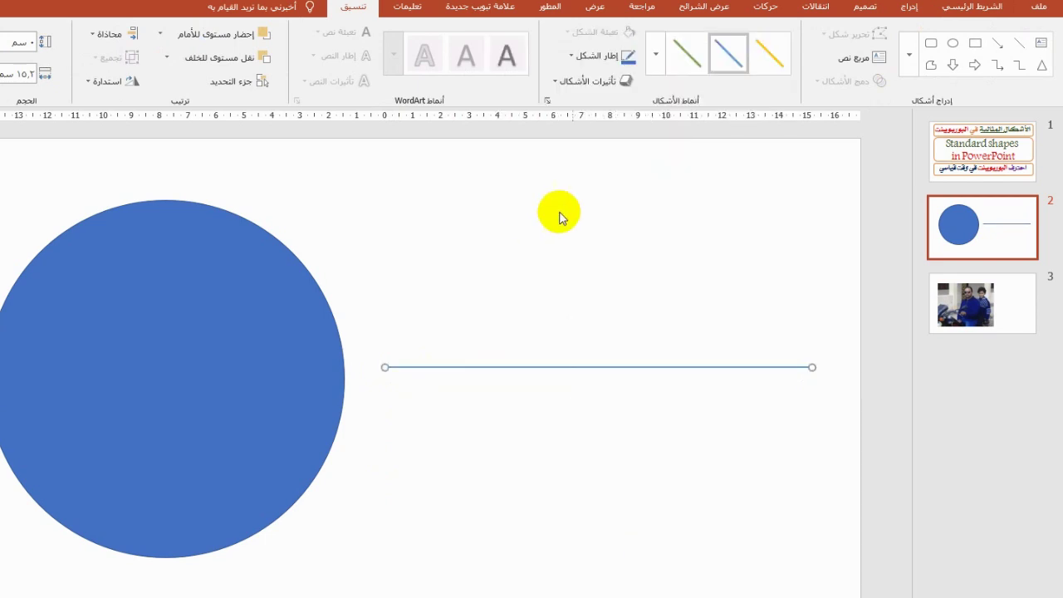
left_click(907, 12)
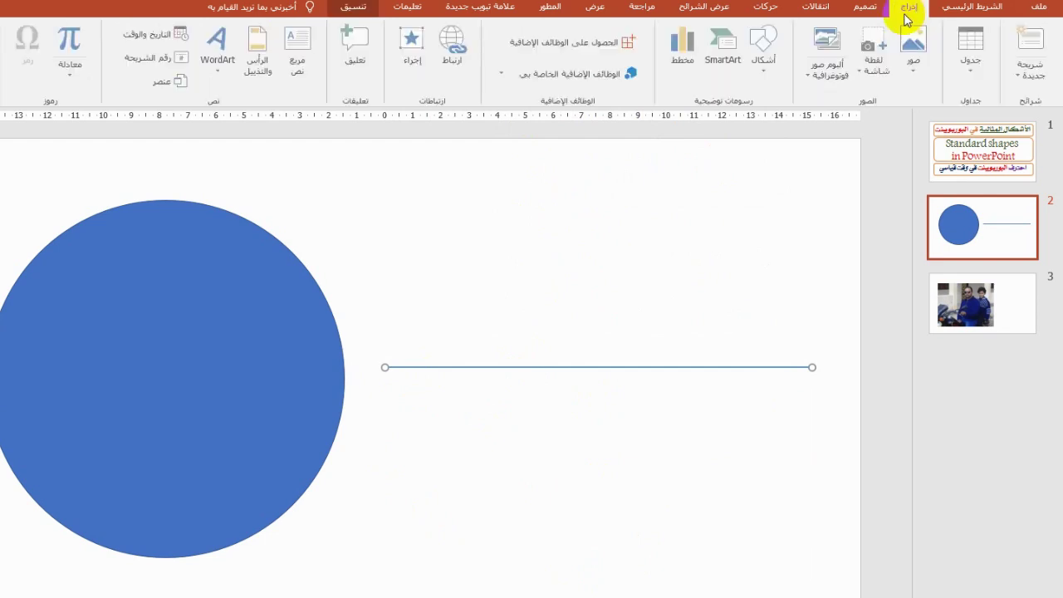
Draw a vertical line through the middle of the horizontal line and style it solid black.
left_click(770, 75)
left_click(774, 166)
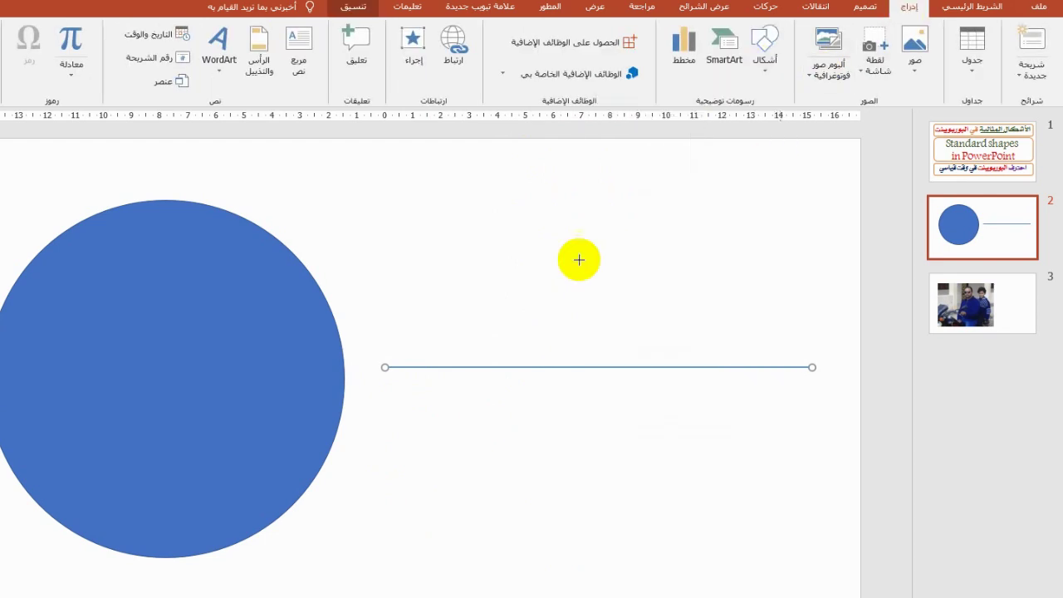
mouse_move(590, 194)
left_mouse_down()
mouse_move(610, 588)
mouse_move(685, 588)
mouse_move(430, 501)
mouse_move(646, 527)
mouse_move(590, 597)
left_mouse_up()
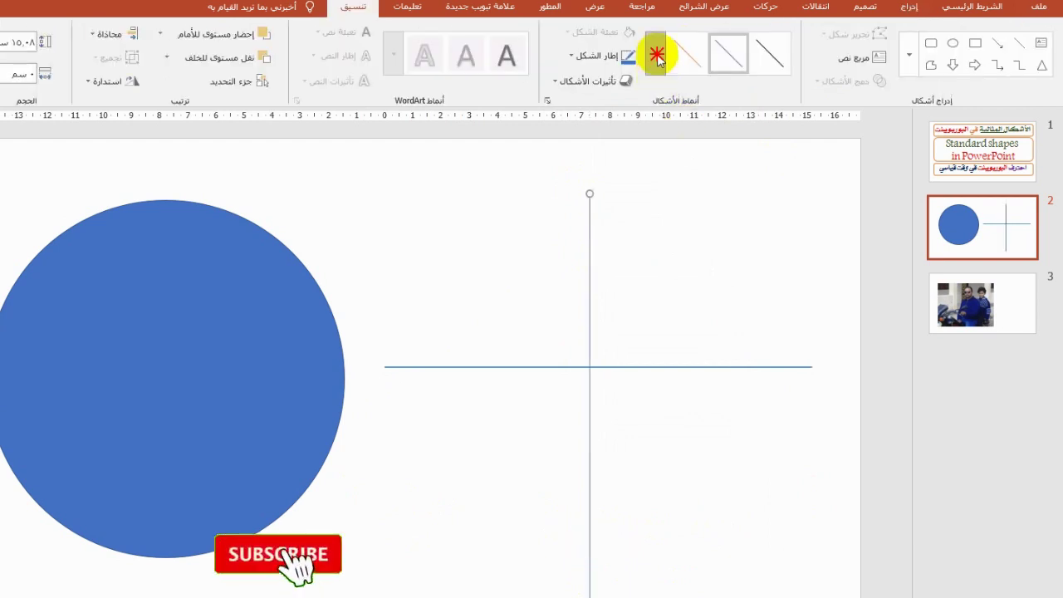
left_click(656, 54)
left_click(770, 166)
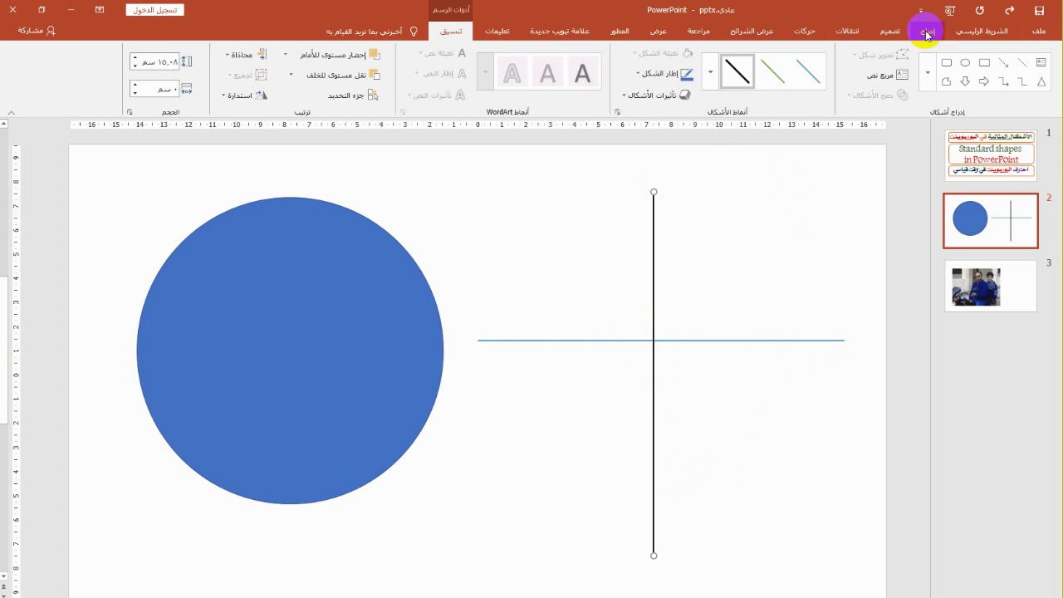
Draw a blue square about 4.16 cm per side in the cross's upper-right quadrant.
left_click(927, 33)
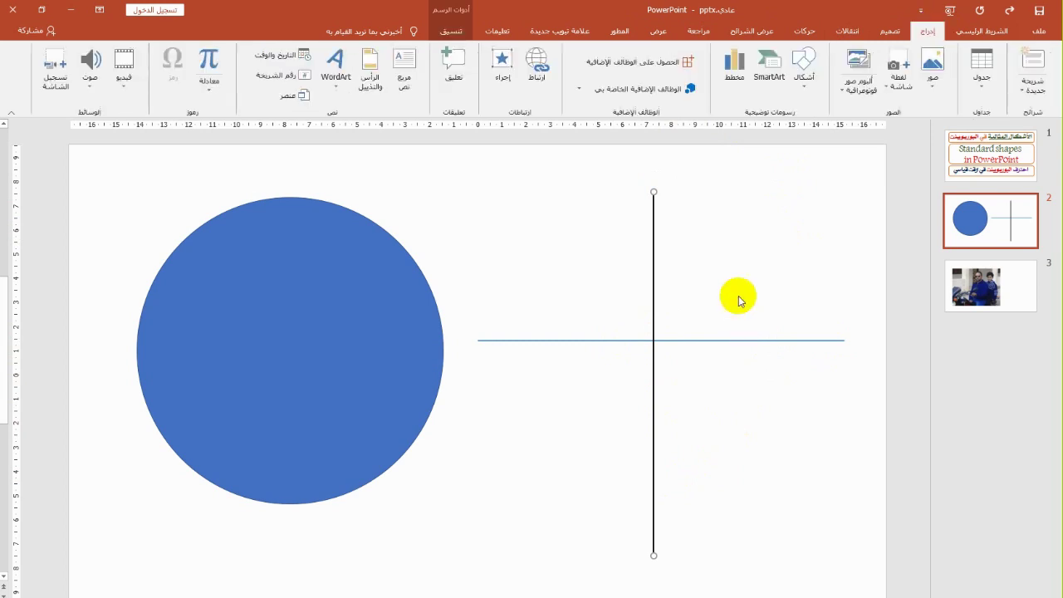
left_click(805, 91)
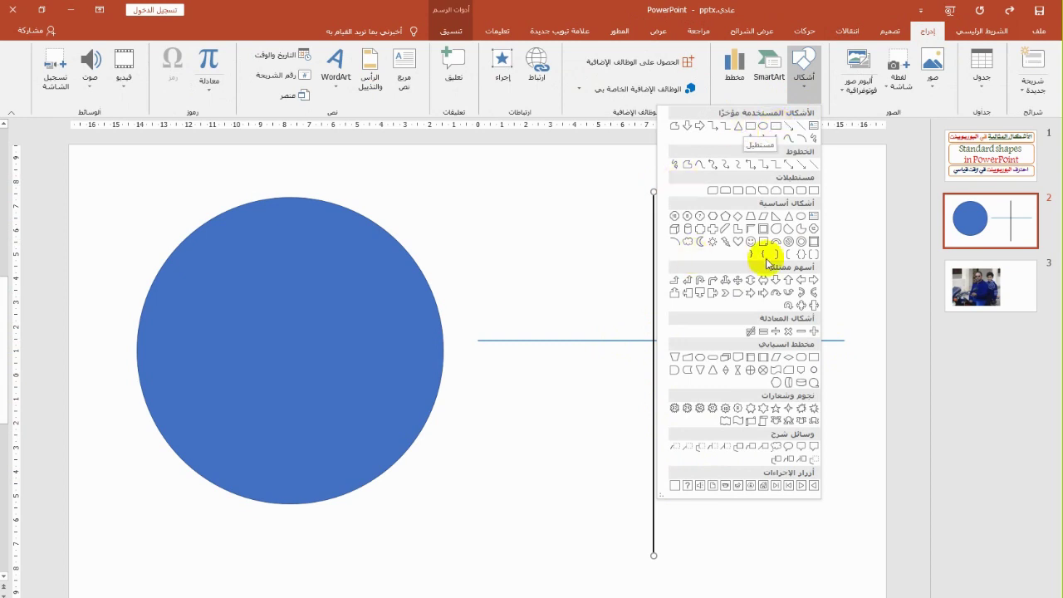
left_click(775, 127)
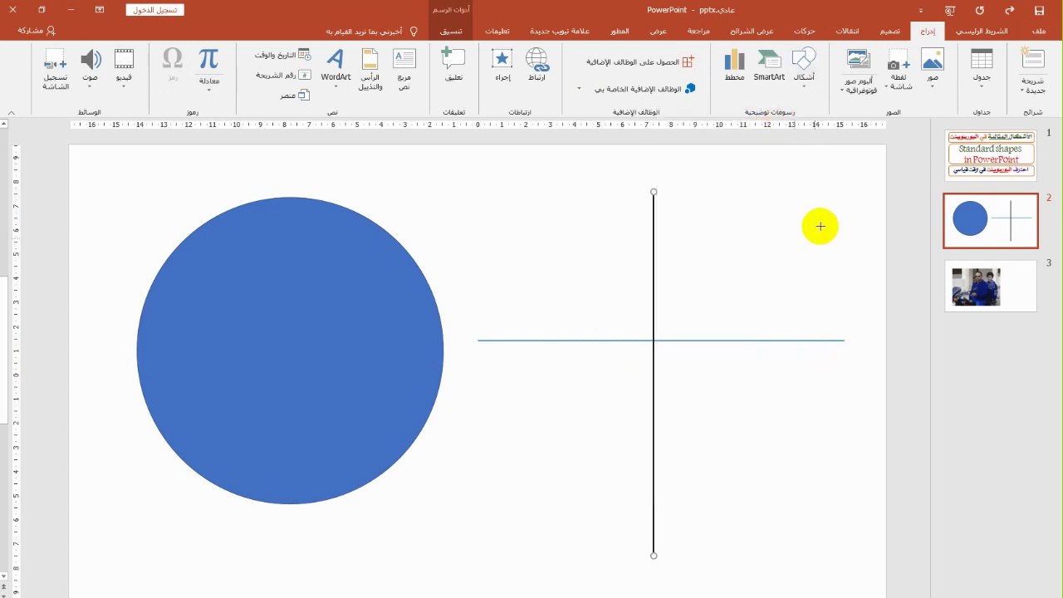
mouse_move(821, 226)
left_mouse_down()
mouse_move(744, 280)
mouse_move(744, 366)
left_mouse_up()
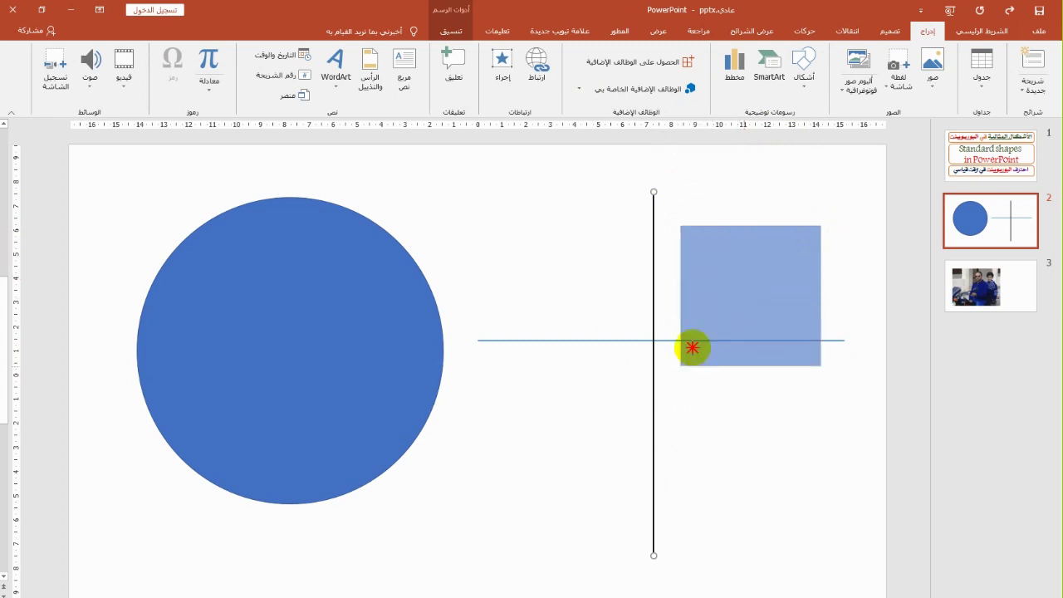
mouse_move(744, 367)
left_mouse_down()
mouse_move(677, 413)
mouse_move(572, 379)
mouse_move(723, 293)
mouse_move(684, 361)
mouse_move(712, 284)
mouse_move(721, 290)
left_mouse_up()
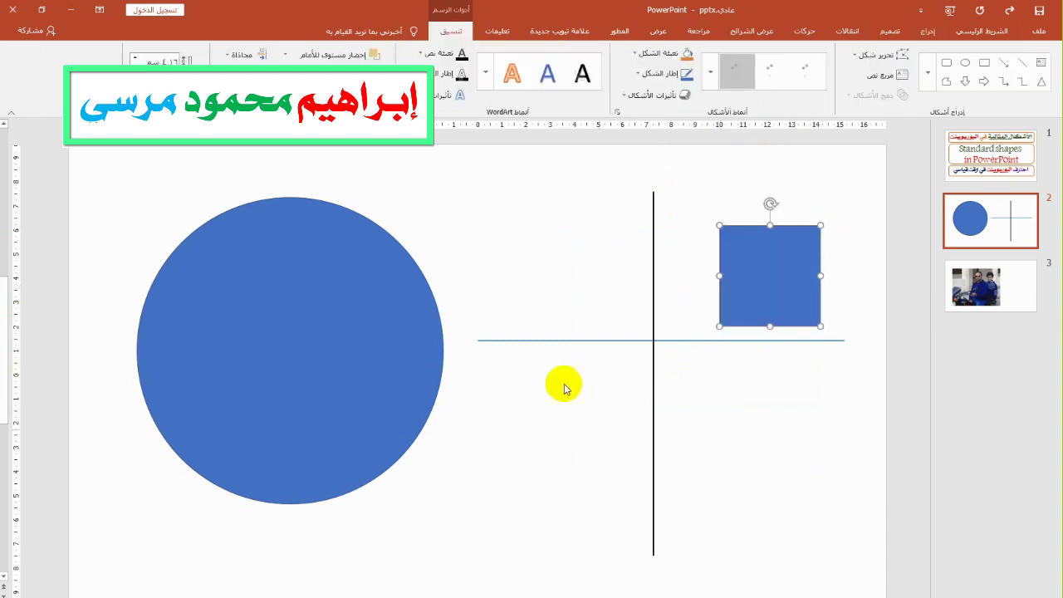
Draw an isosceles triangle in the cross's upper-left quadrant, just above the horizontal line.
left_click(929, 31)
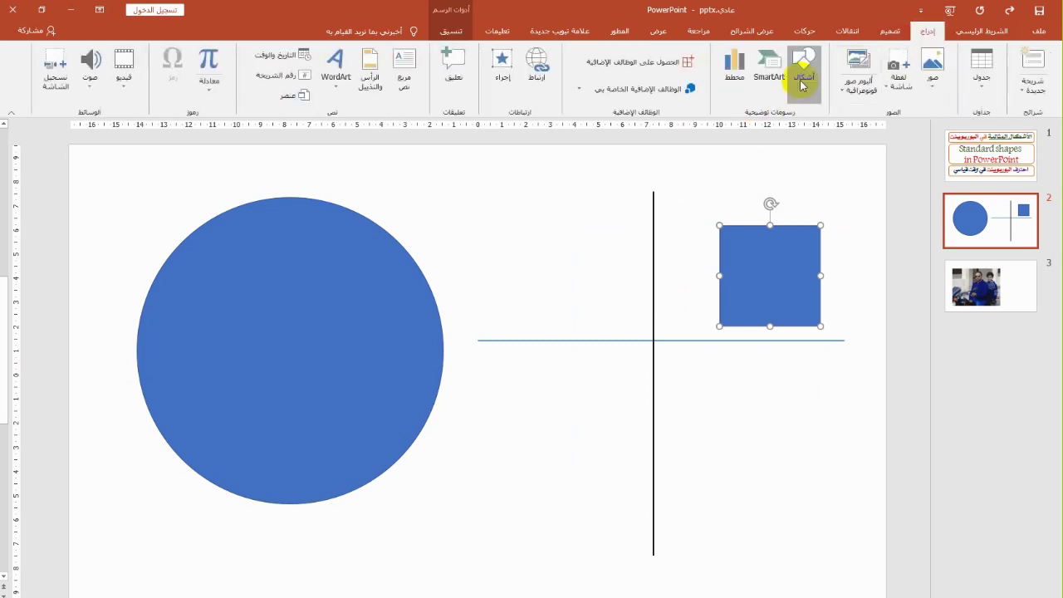
left_click(803, 83)
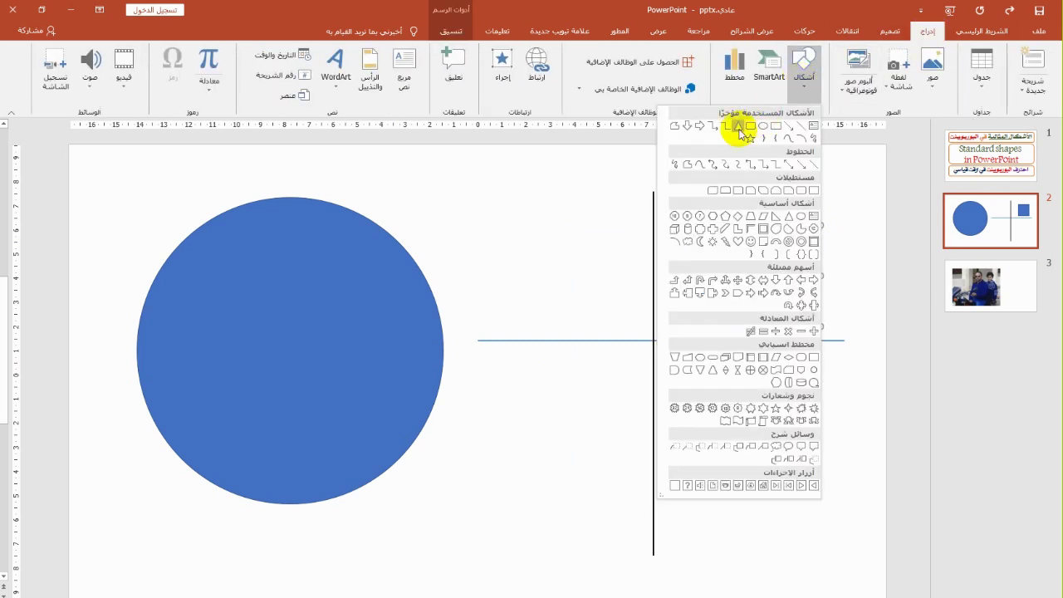
left_click(713, 130)
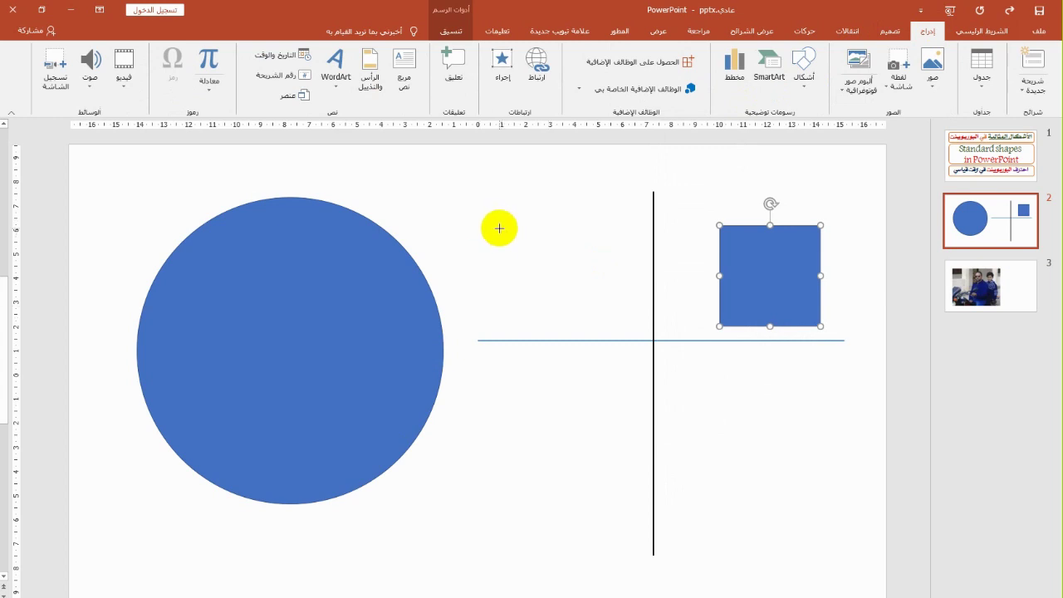
left_click_drag(496, 213, 579, 324)
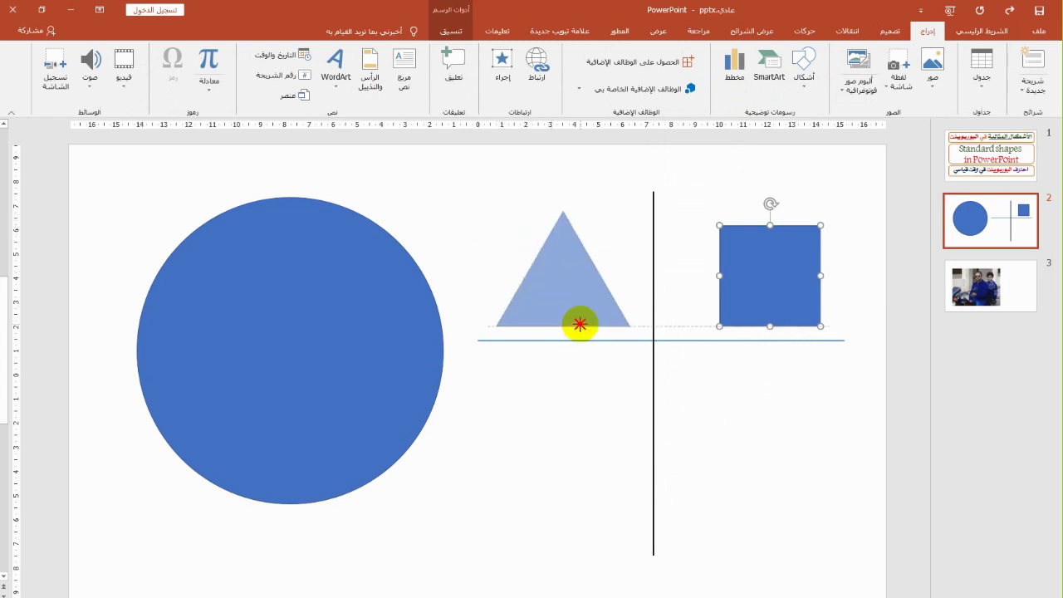
left_click_drag(579, 324, 579, 324)
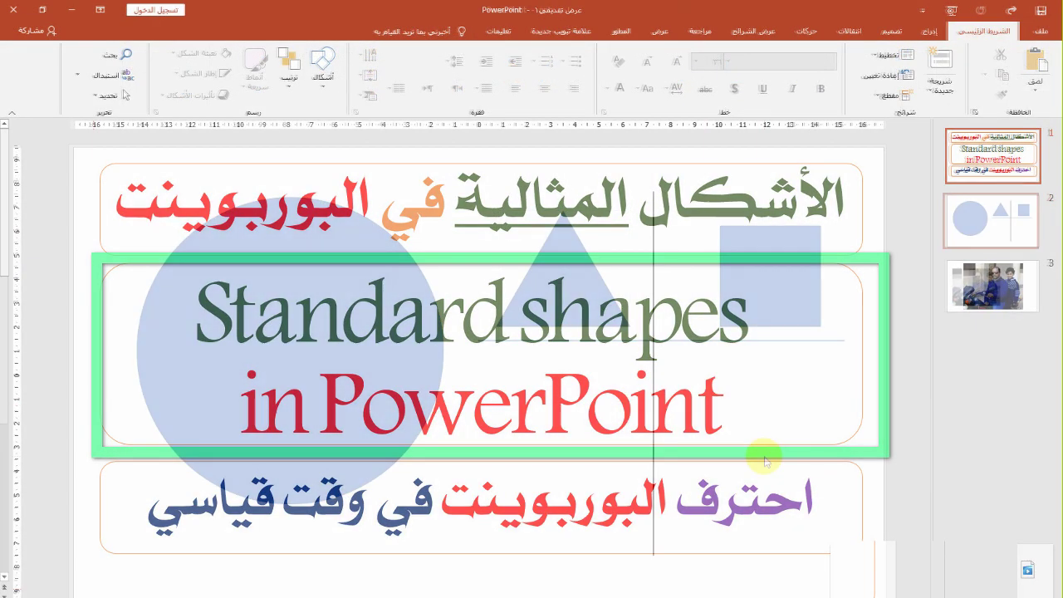
Move the horizontal line lower beneath the shapes, then go to photo slide 3.
left_click_drag(724, 341, 721, 498)
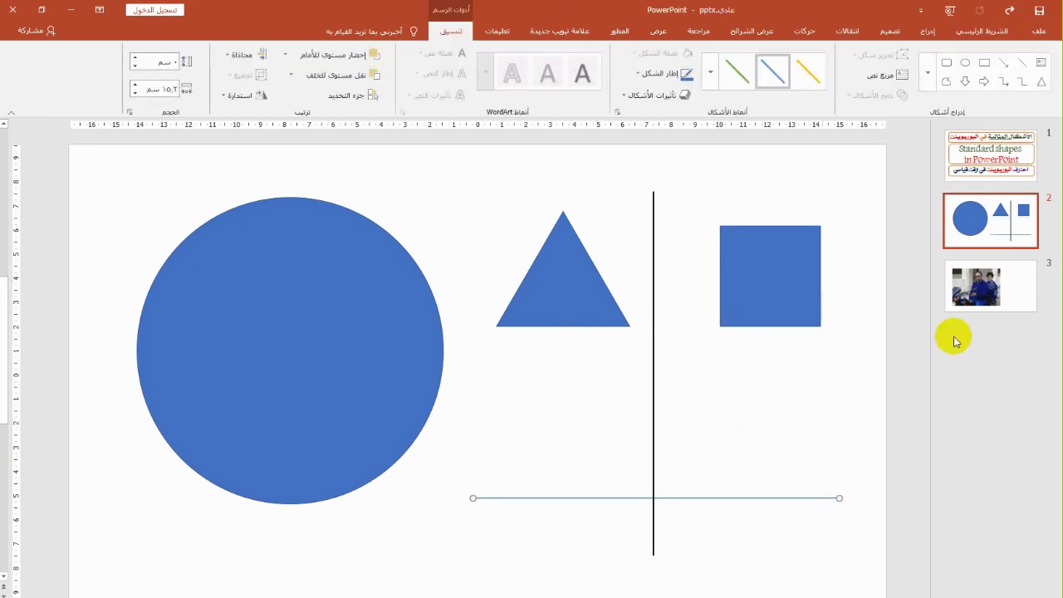
left_click(978, 289)
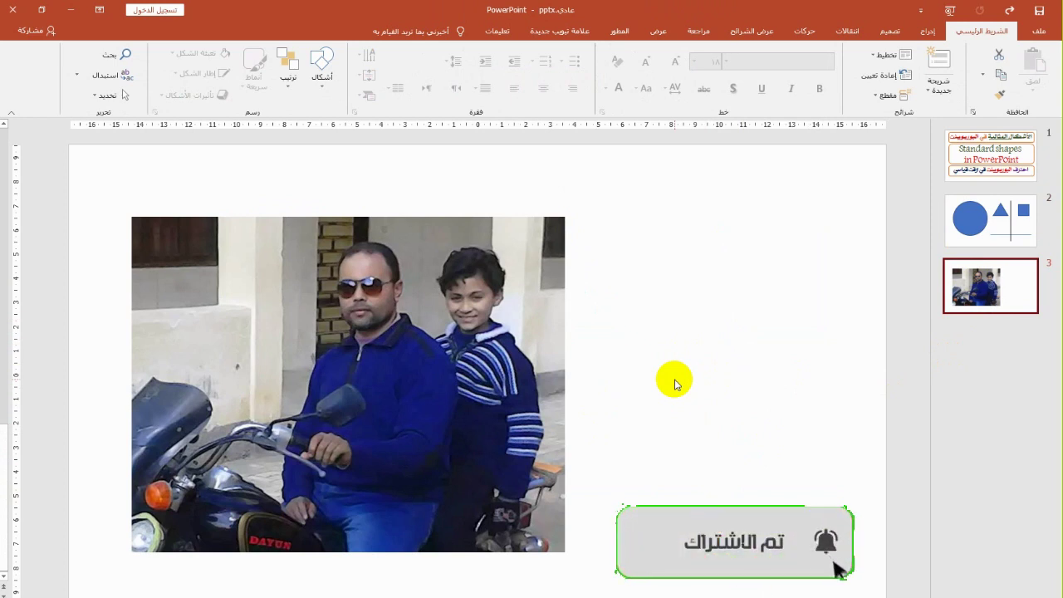
Resize the slide 3 photo proportionally from its corner, undoing a trial, leaving it larger.
left_click(519, 267)
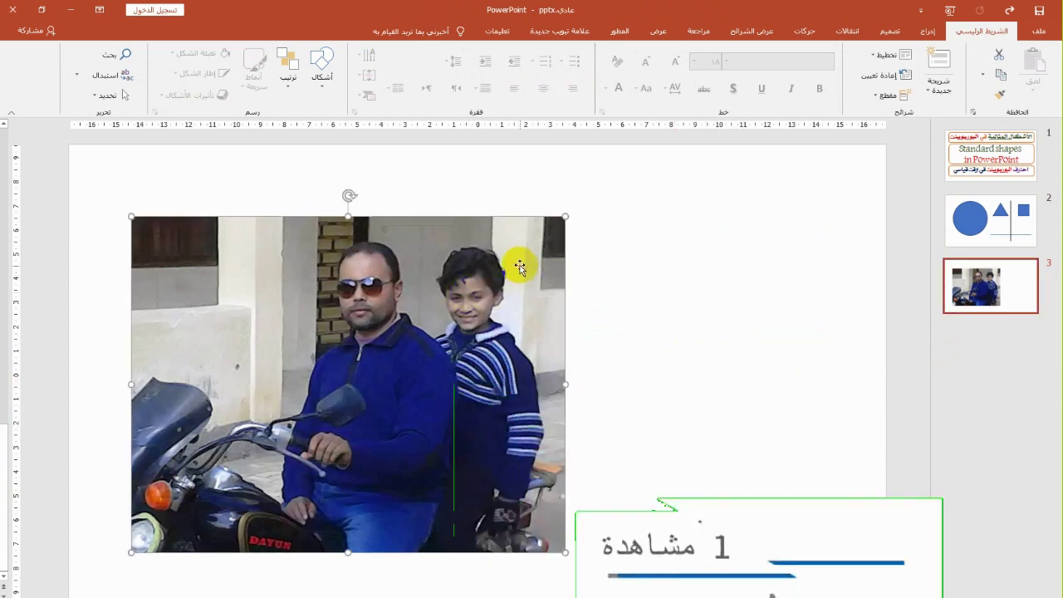
left_click(565, 216)
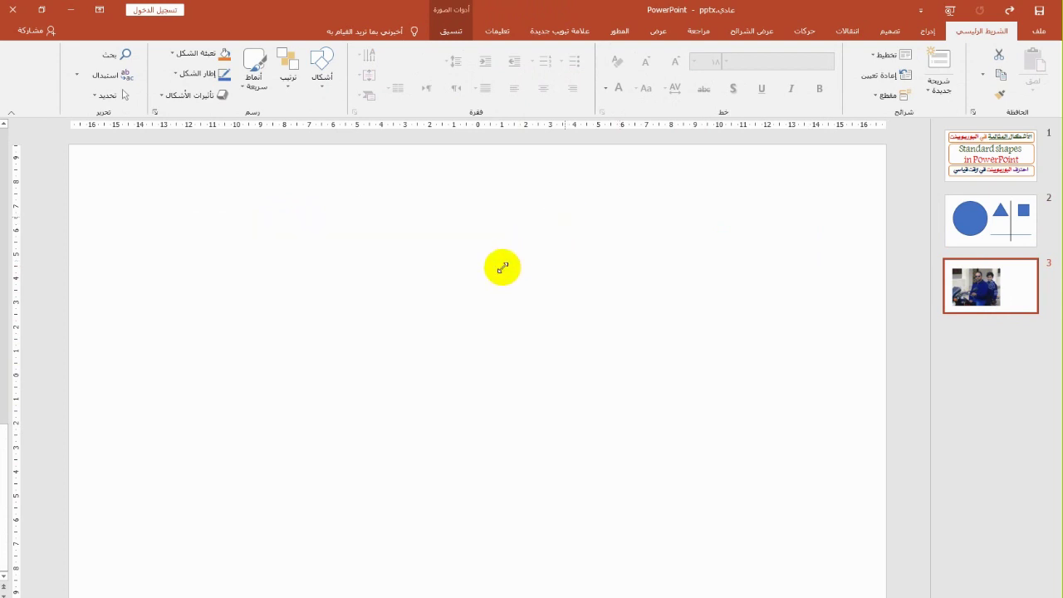
left_click_drag(502, 268, 503, 266)
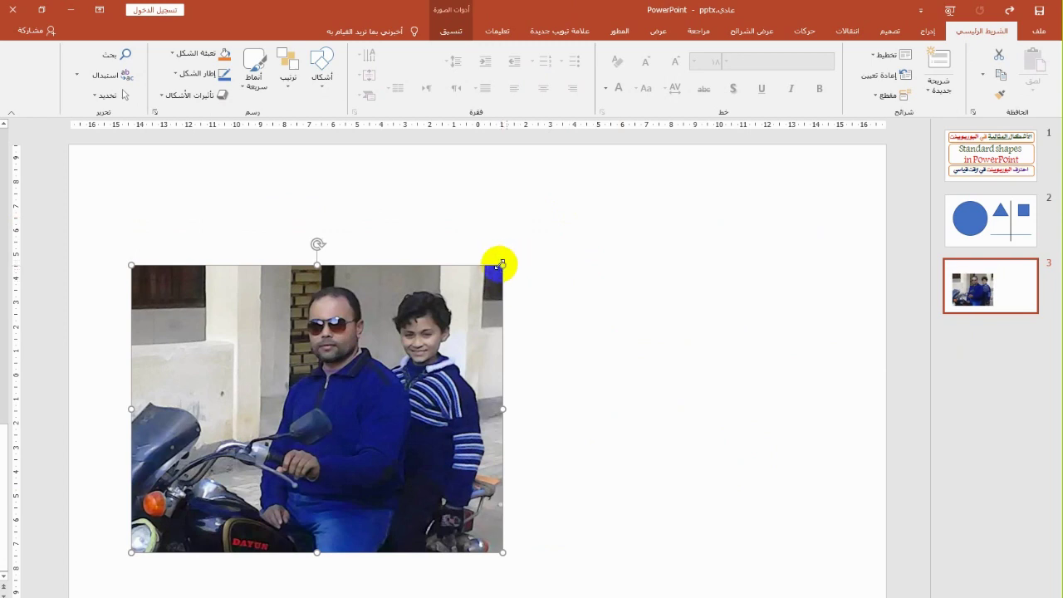
left_click(503, 264)
left_click_drag(503, 264, 376, 359)
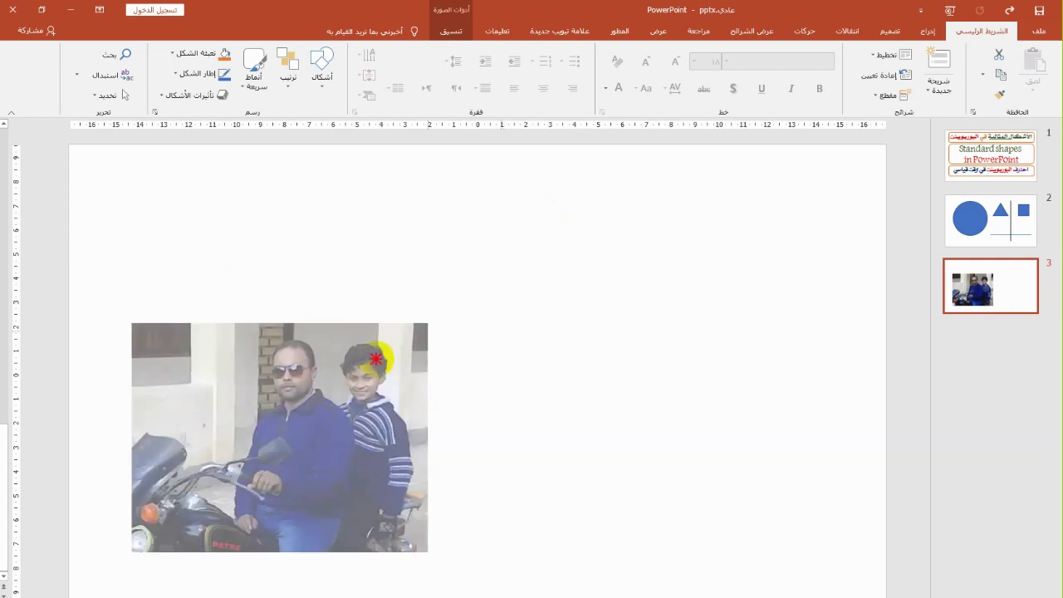
left_click_drag(377, 359, 321, 407)
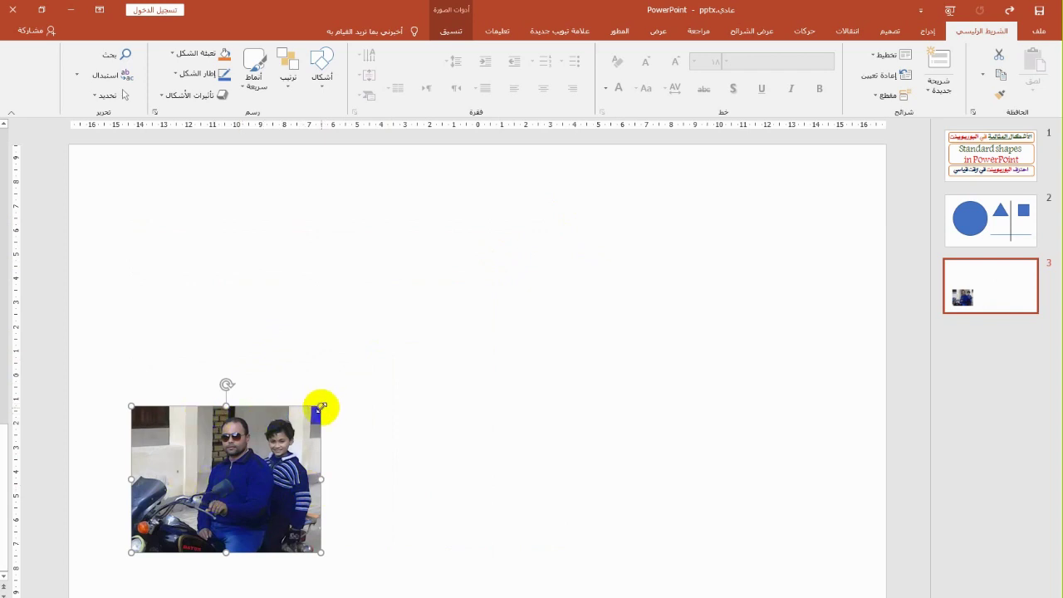
left_click_drag(320, 407, 332, 397)
left_click(422, 323)
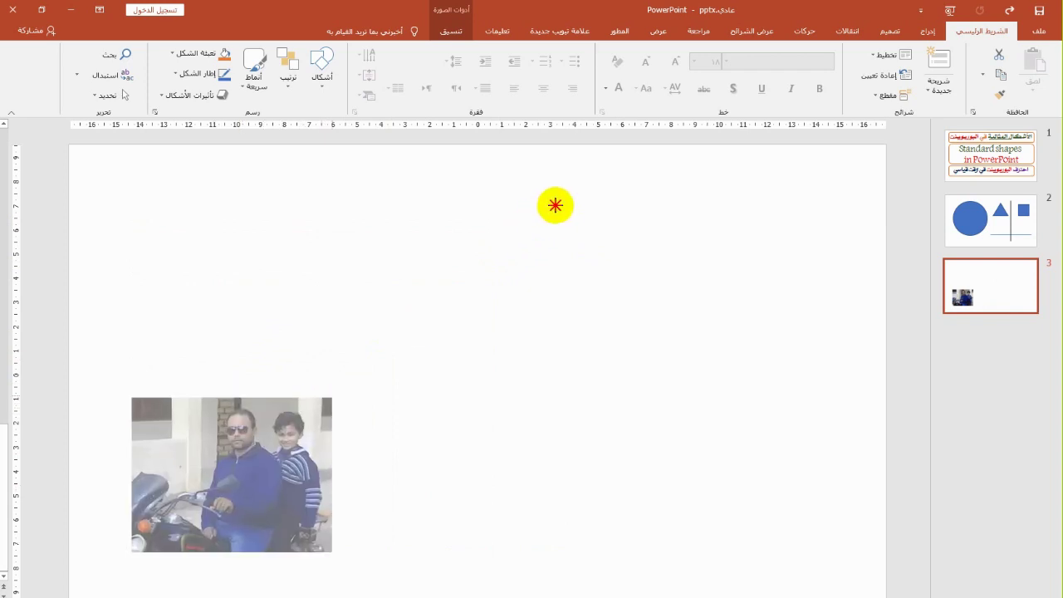
key("ctrl+z")
left_click_drag(582, 186, 604, 186)
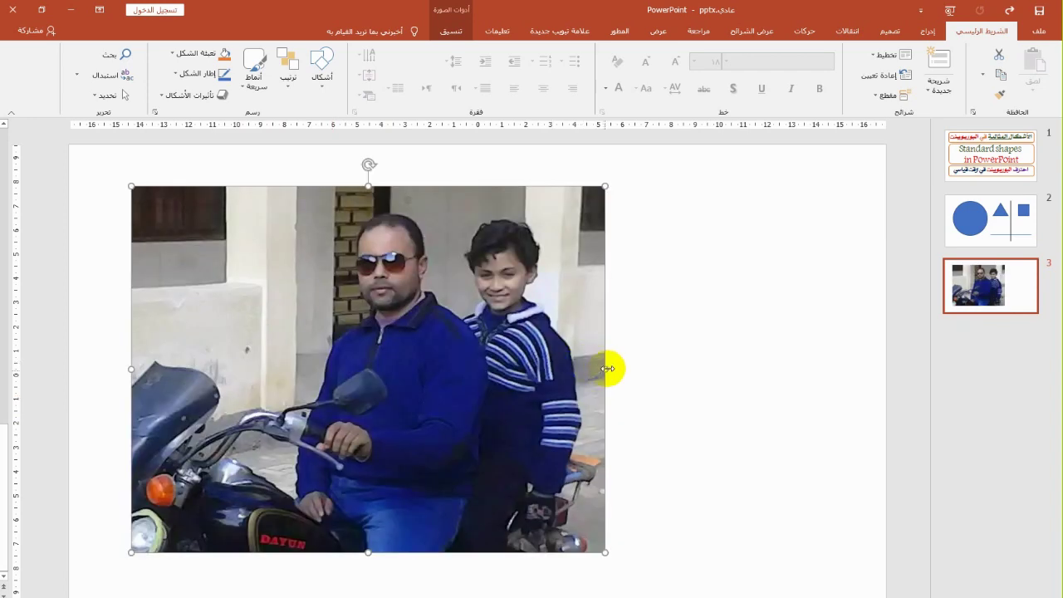
left_click_drag(608, 368, 287, 370)
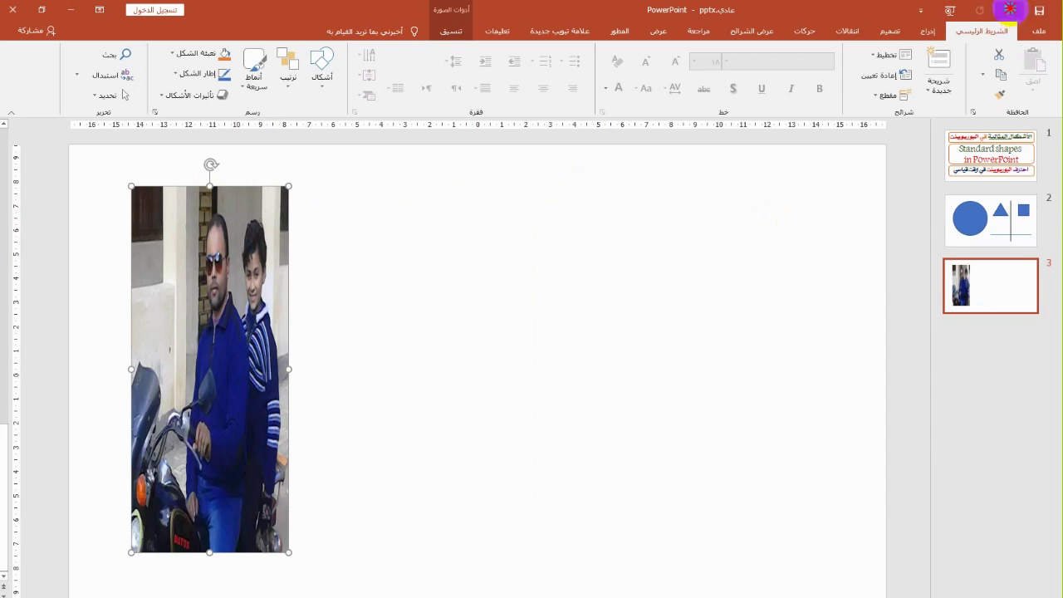
key("ctrl+z")
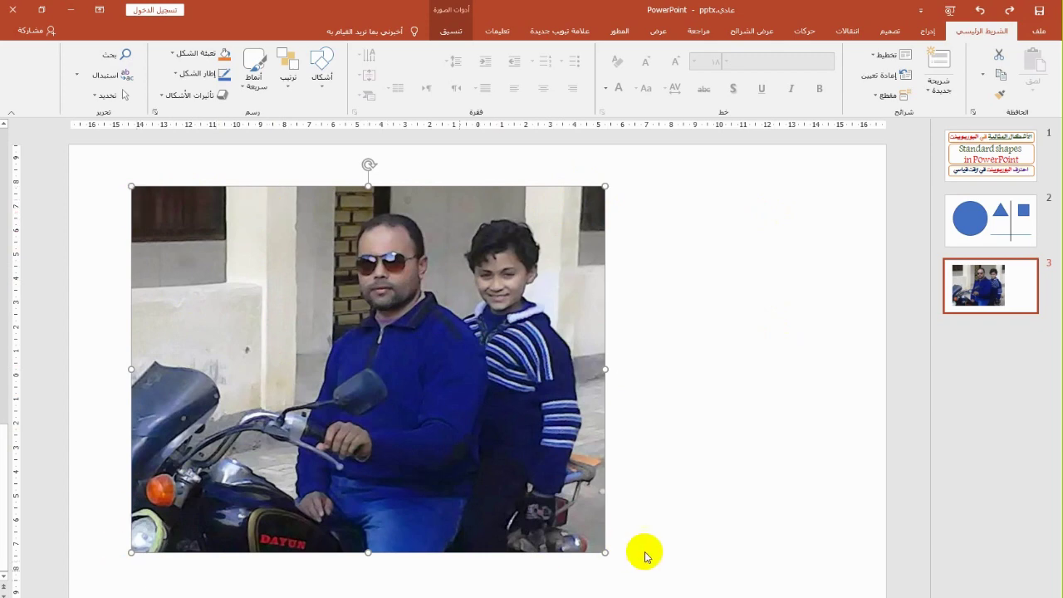
left_click(993, 156)
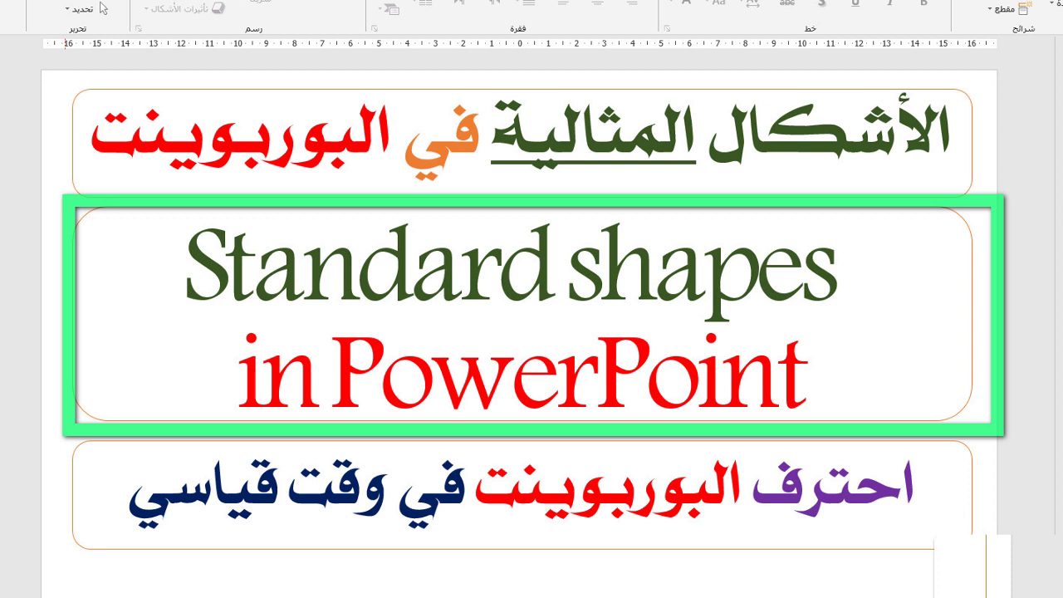
Place the insertion point in the 'Standard shapes in PowerPoint' title text.
left_click(786, 382)
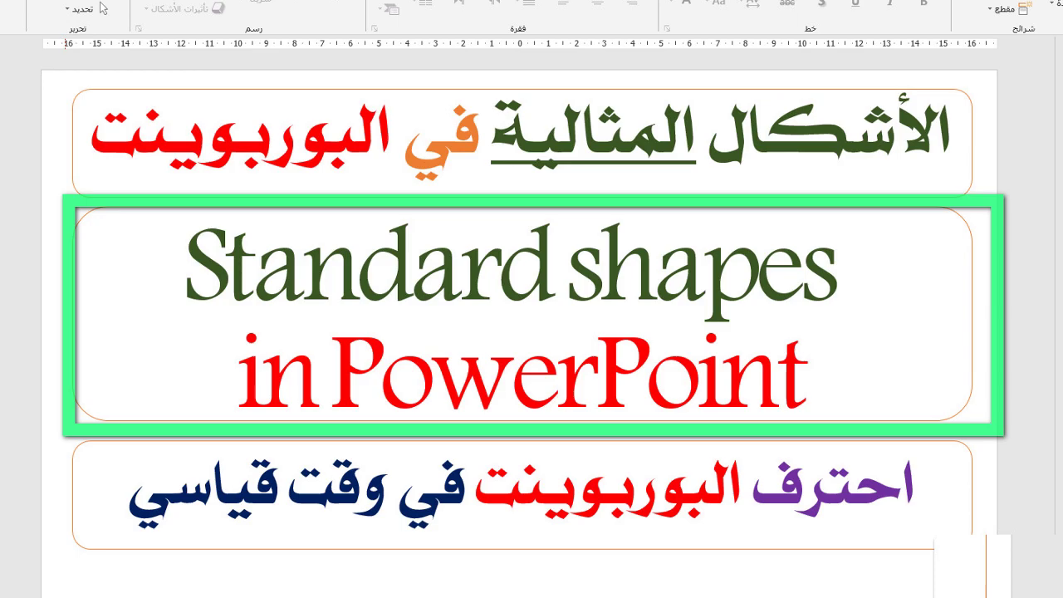